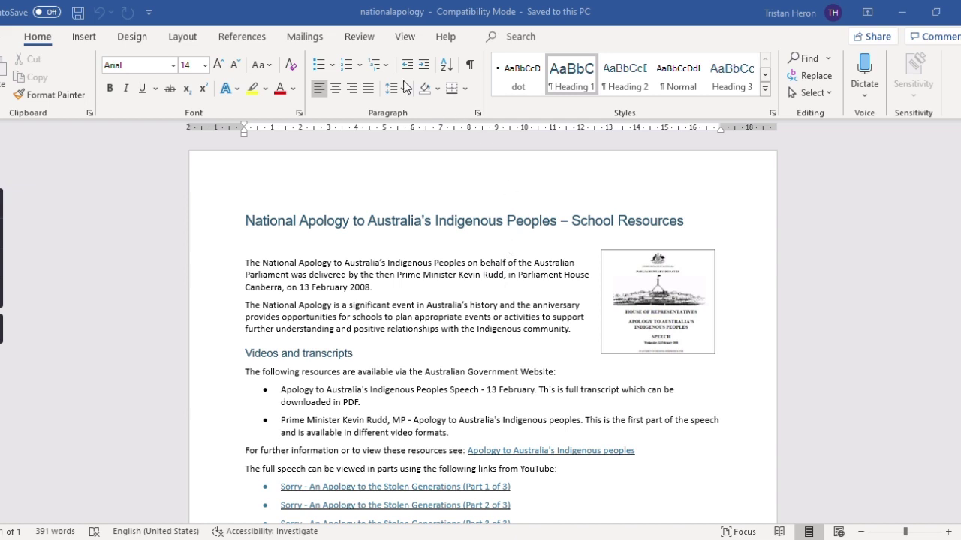
# Run the accessibility check on the nationalapology document and select the picture listed under "Image or object not inline".
pyautogui.click(361, 37)
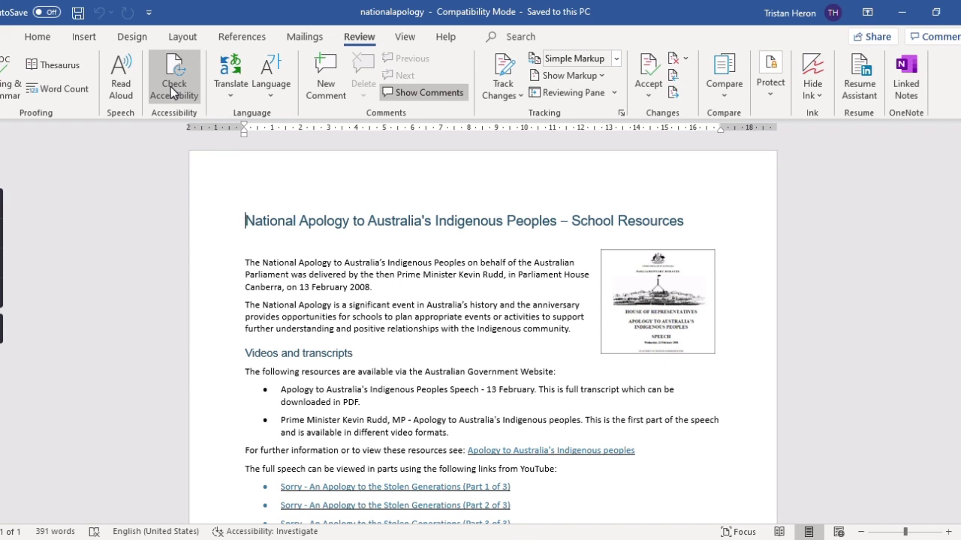
pyautogui.click(173, 92)
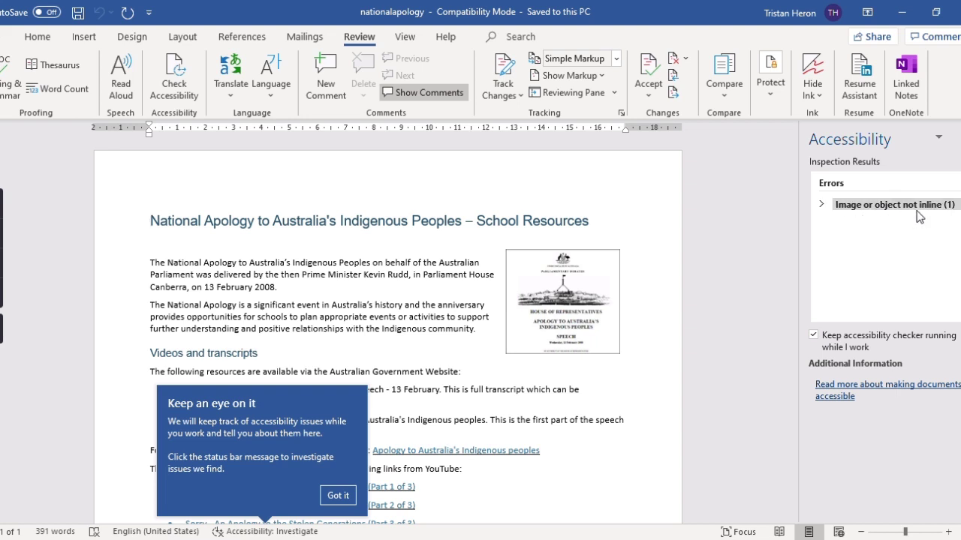
pyautogui.click(819, 205)
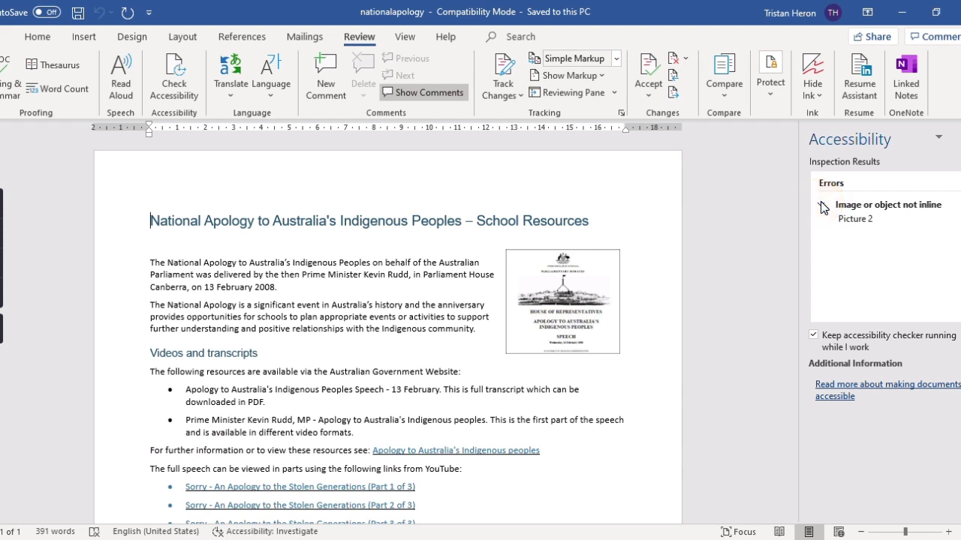
pyautogui.click(872, 219)
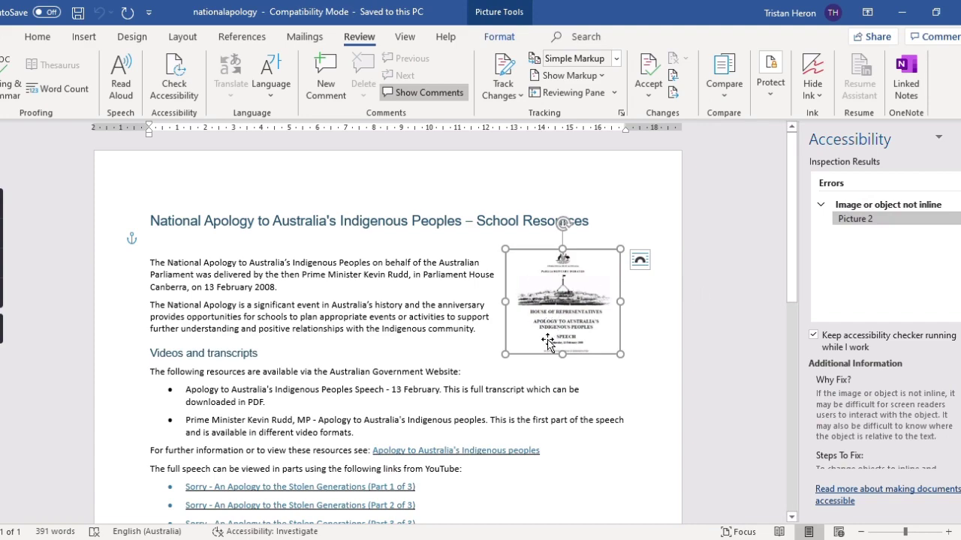
# Examine the flagged picture in the document and view the recommended actions for Picture 2.
pyautogui.scroll(-9, 672, 319)
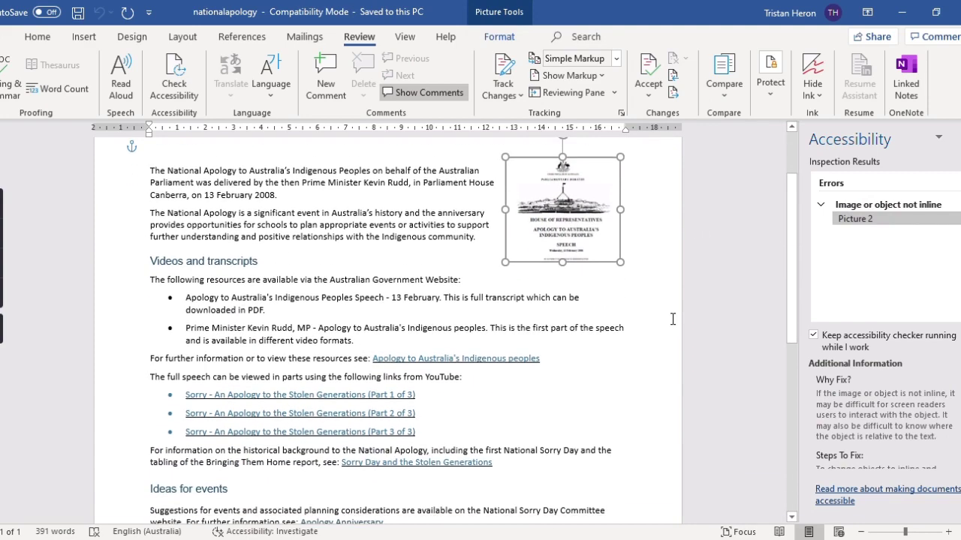
pyautogui.scroll(9, 672, 319)
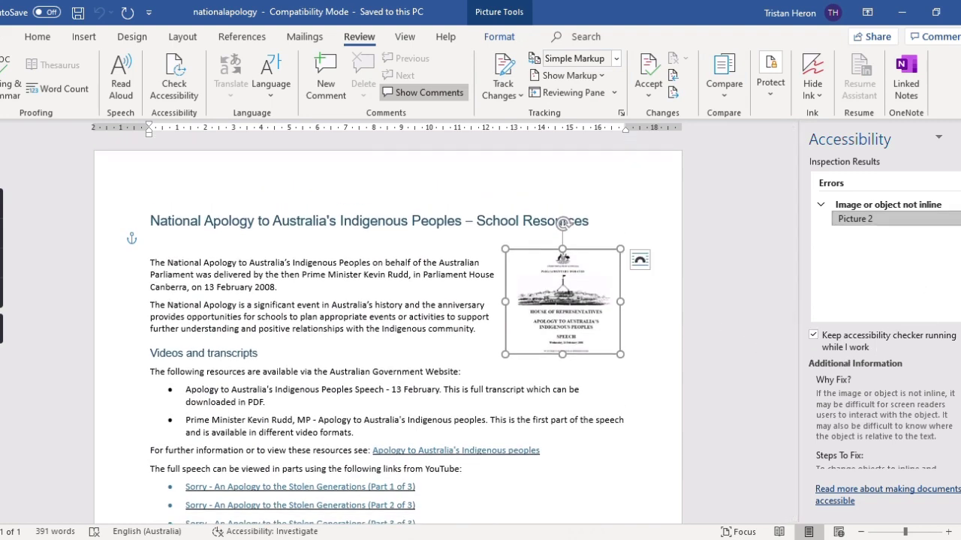
pyautogui.click(951, 219)
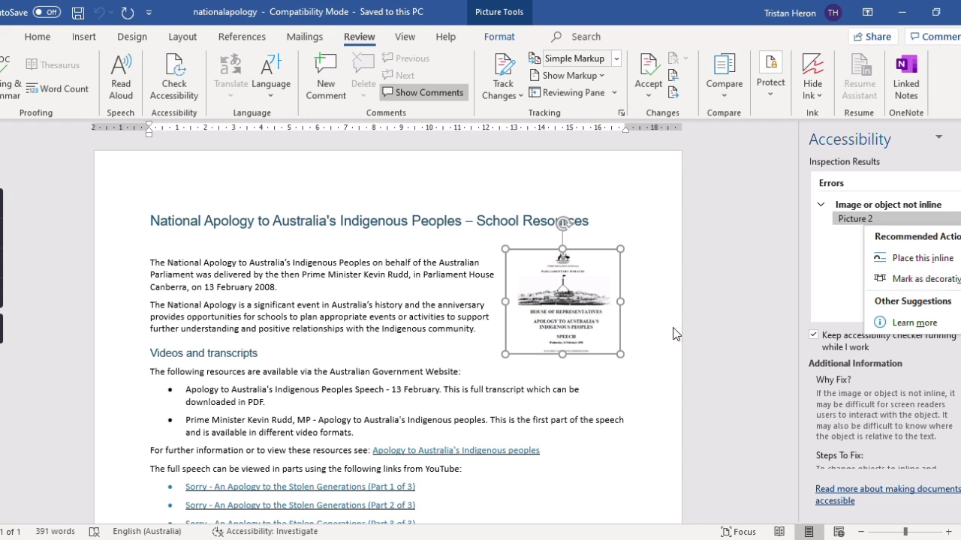
pyautogui.click(746, 280)
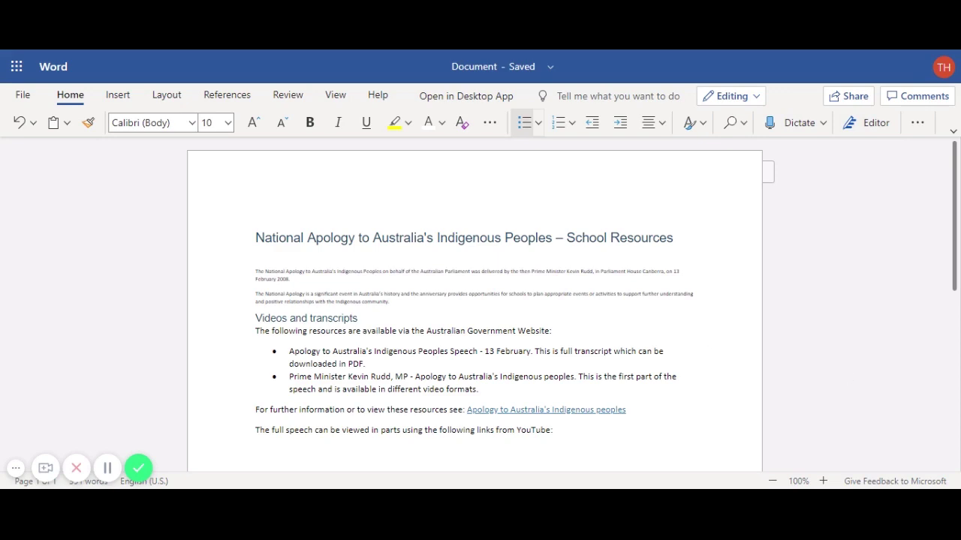
# Paste the National Apology text into the document in Word for the web and run the accessibility check.
pyautogui.hotkey('ctrl', 'v')
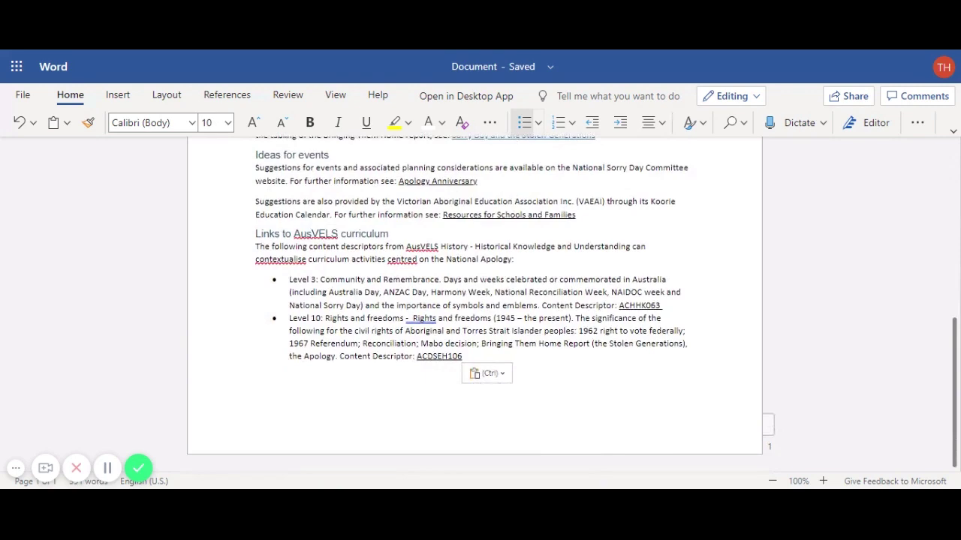
pyautogui.scroll(6, 474, 300)
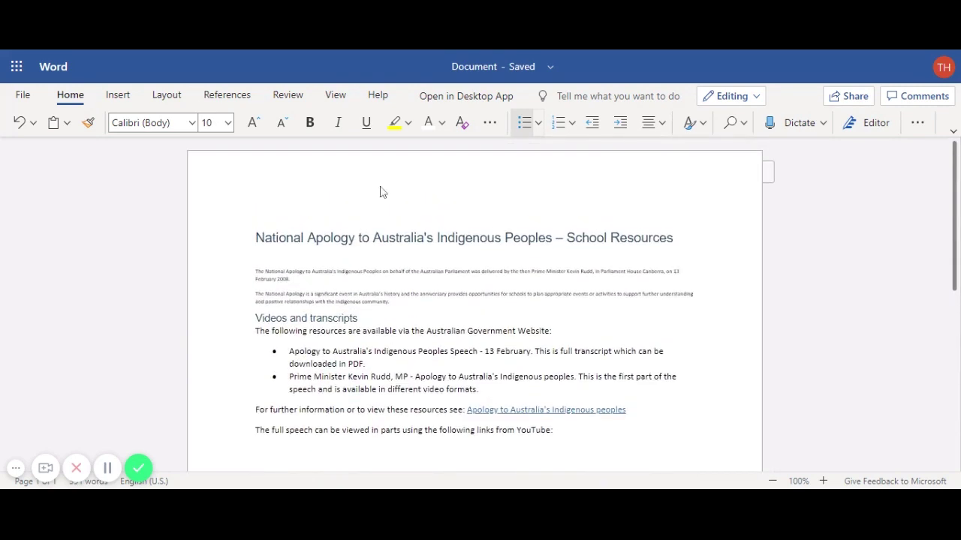
pyautogui.click(288, 97)
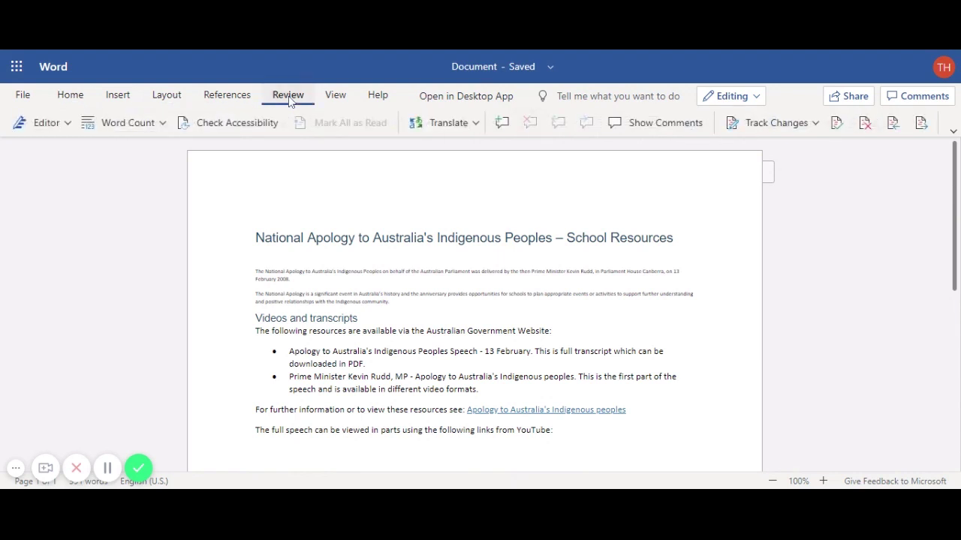
pyautogui.click(230, 127)
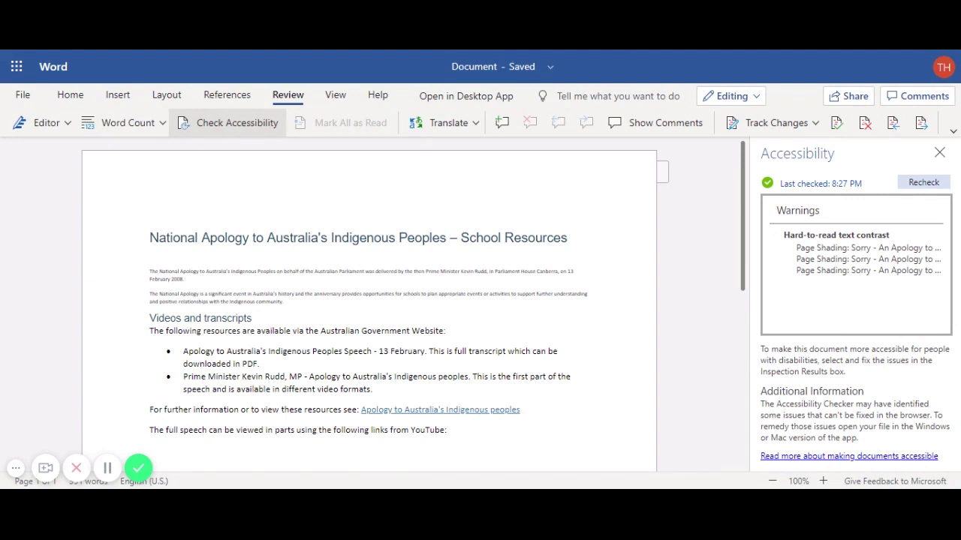
# Examine each hard-to-read text contrast warning and locate the "Sorry - An Apology to the Stolen Generations" link it refers to.
pyautogui.click(824, 237)
pyautogui.click(824, 239)
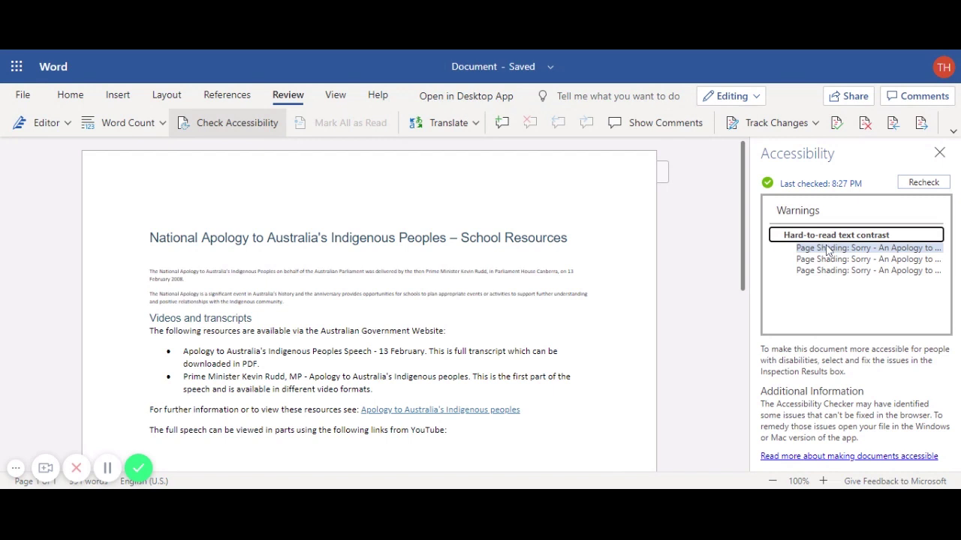
pyautogui.click(828, 248)
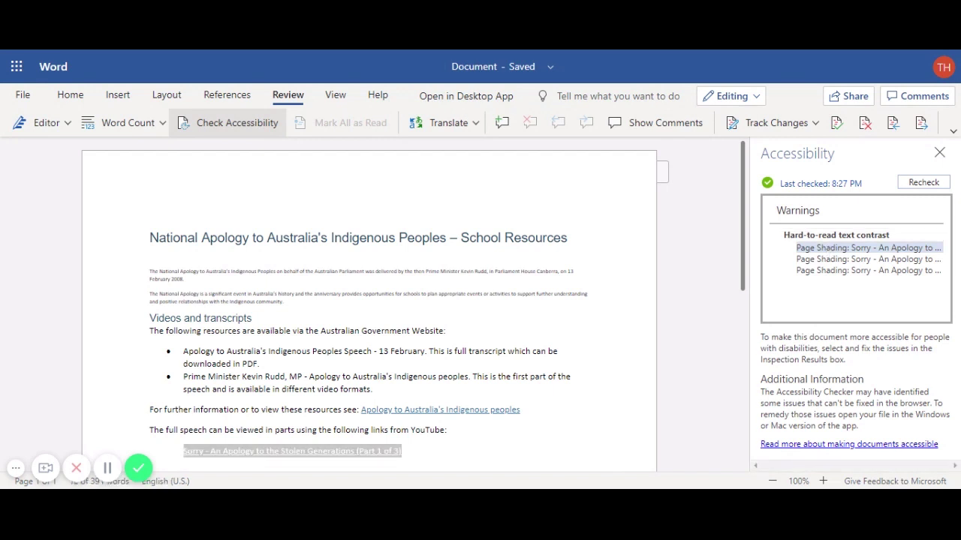
pyautogui.click(897, 256)
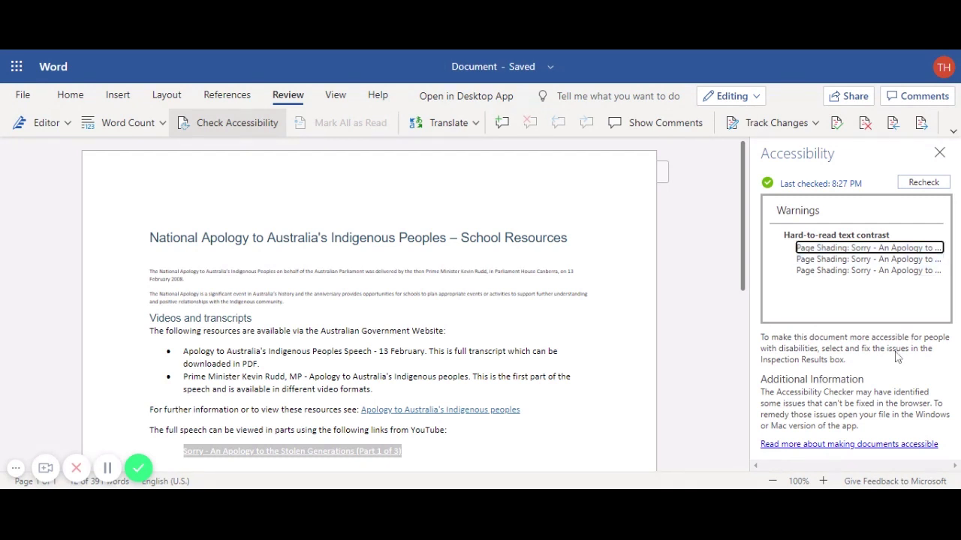
pyautogui.click(914, 259)
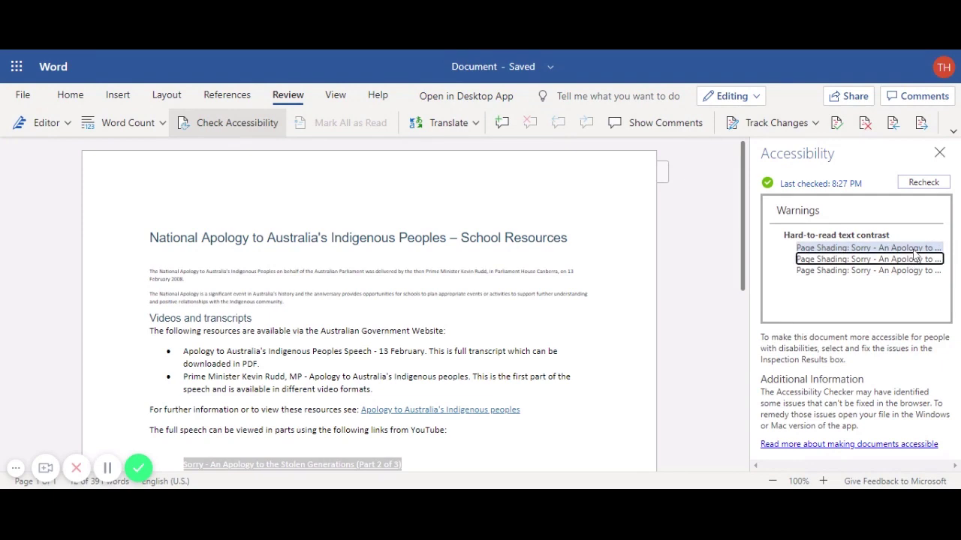
pyautogui.click(912, 247)
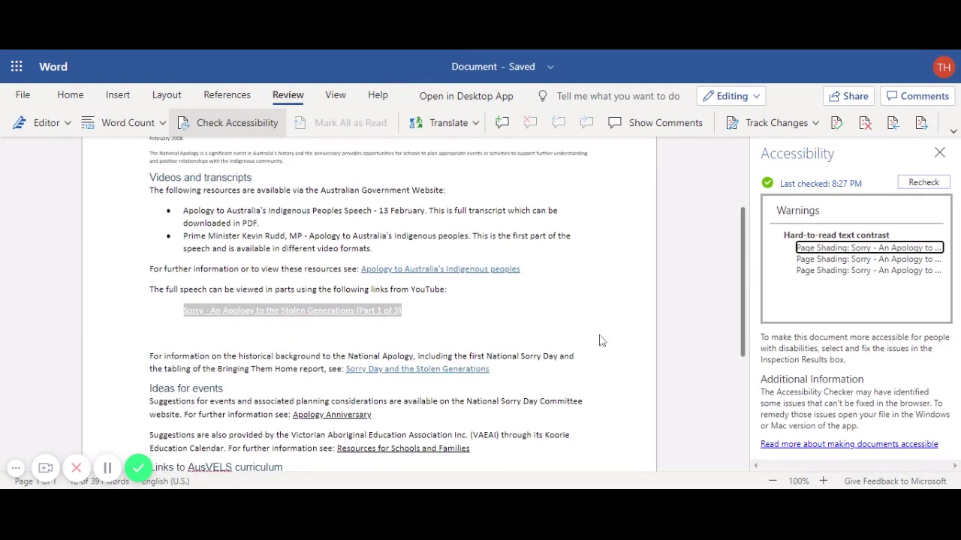
pyautogui.click(826, 262)
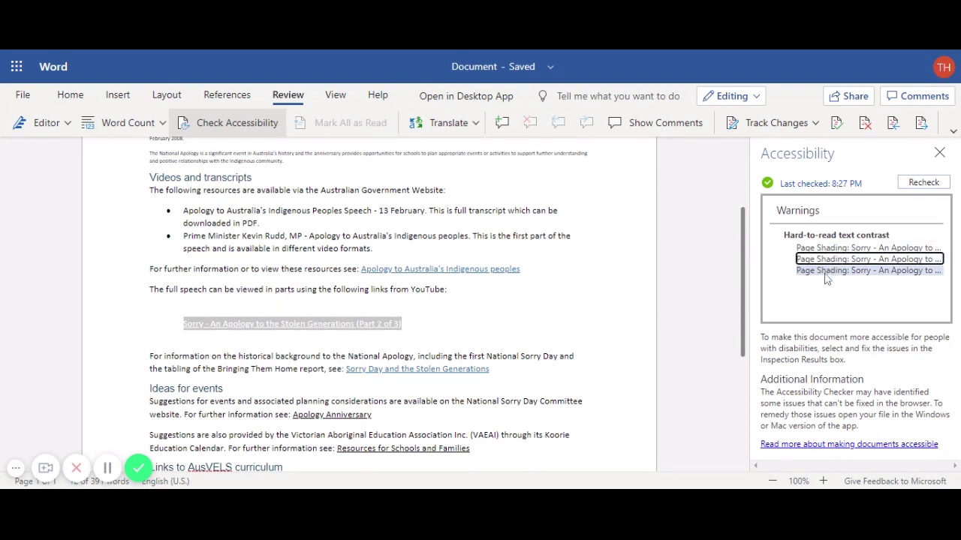
pyautogui.click(825, 275)
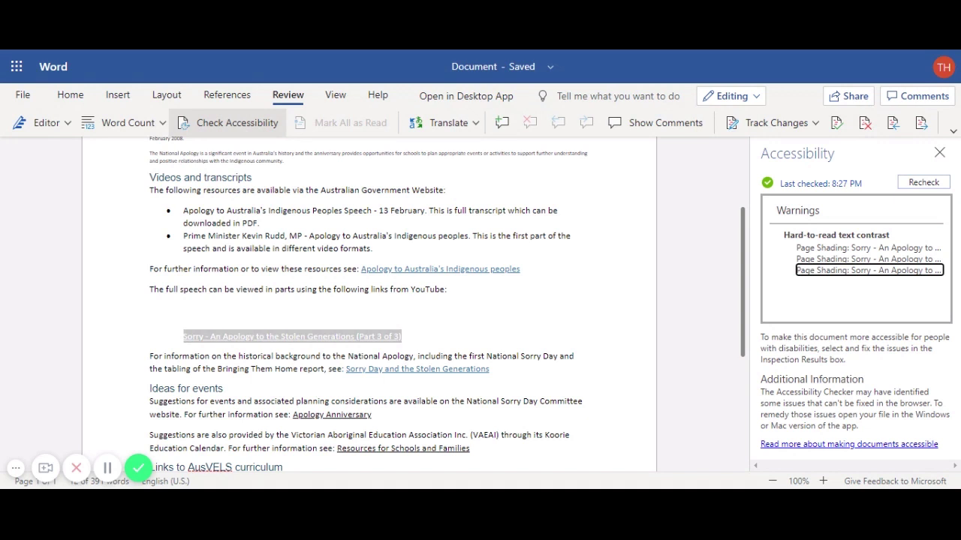
pyautogui.click(846, 250)
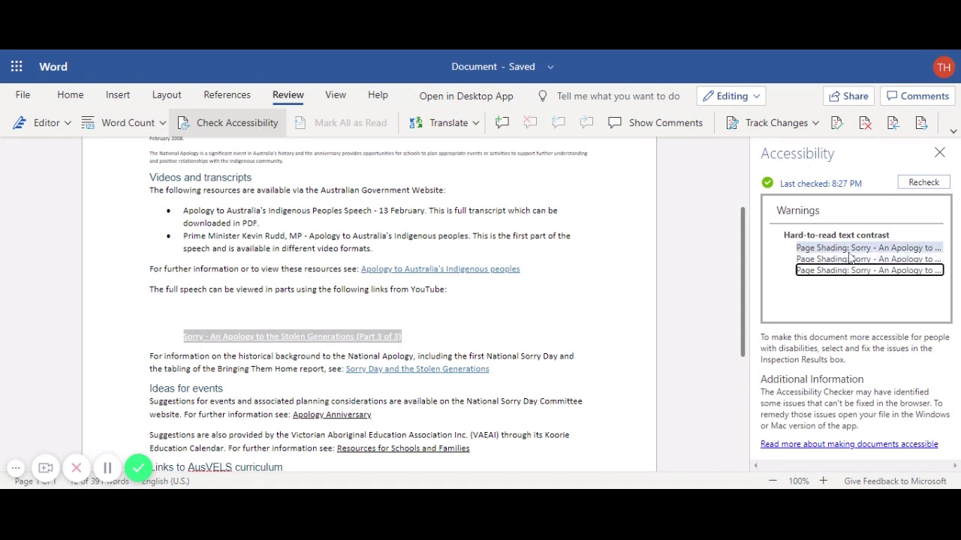
pyautogui.click(844, 259)
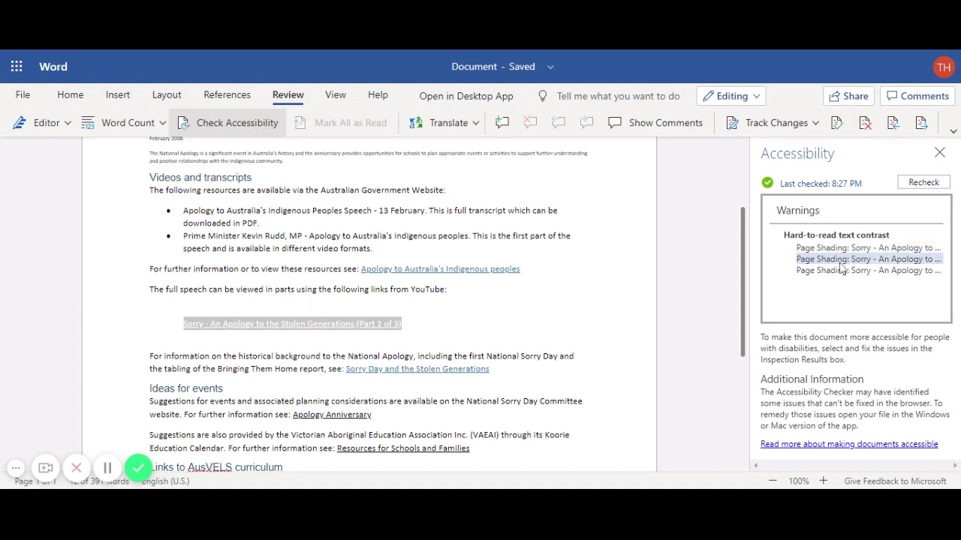
pyautogui.click(833, 271)
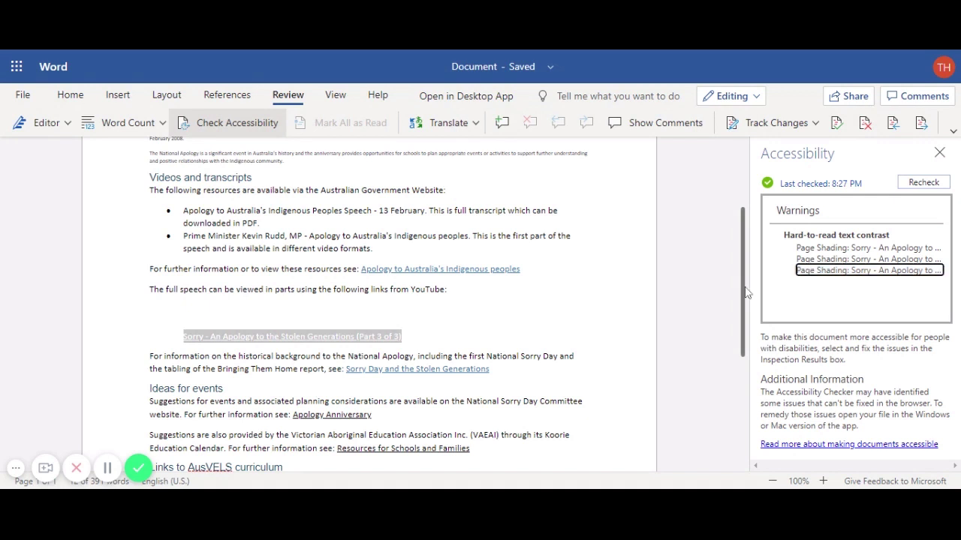
# Set the font colour of the three "Sorry - An Apology to the Stolen Generations" links to Automatic and recheck accessibility.
pyautogui.moveTo(406, 337); pyautogui.dragTo(183, 311)
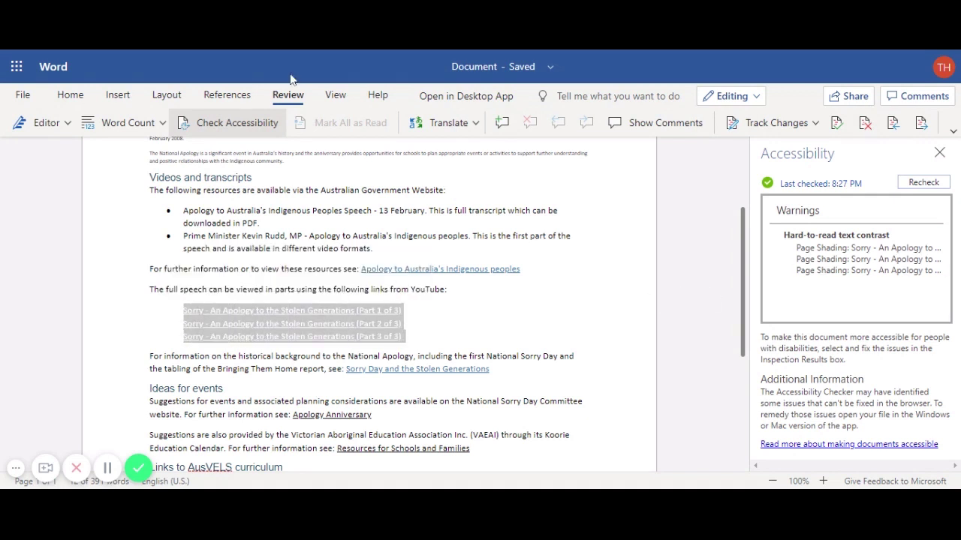
pyautogui.click(69, 96)
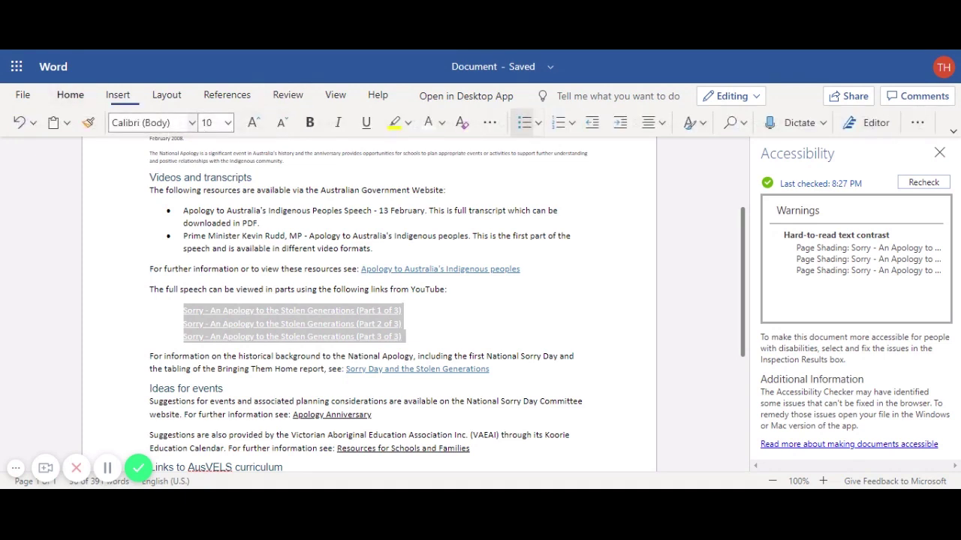
pyautogui.click(442, 123)
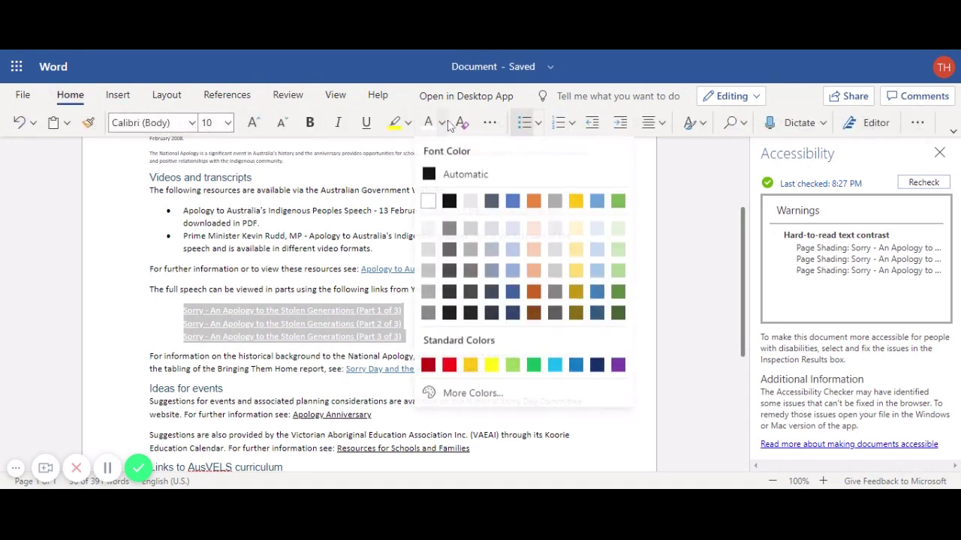
pyautogui.click(450, 174)
pyautogui.click(705, 269)
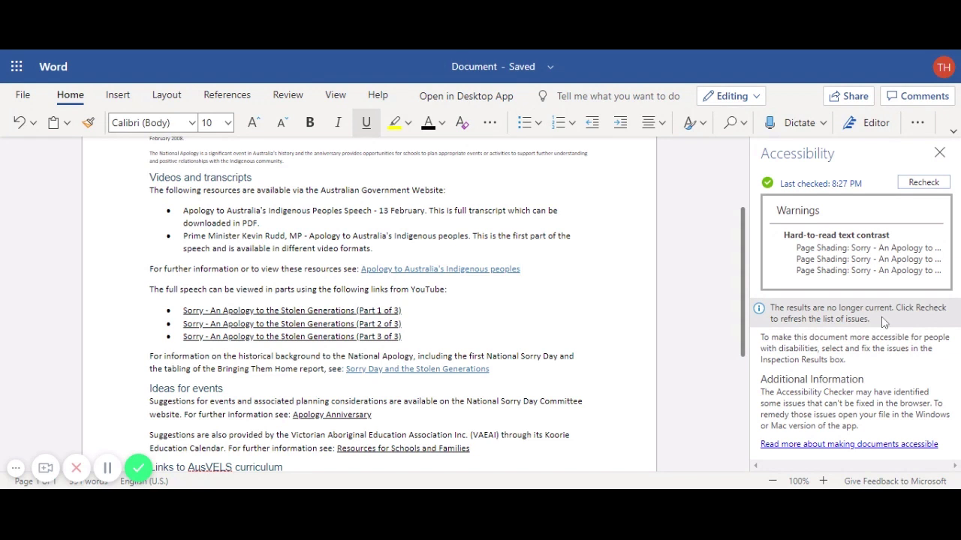
pyautogui.click(935, 187)
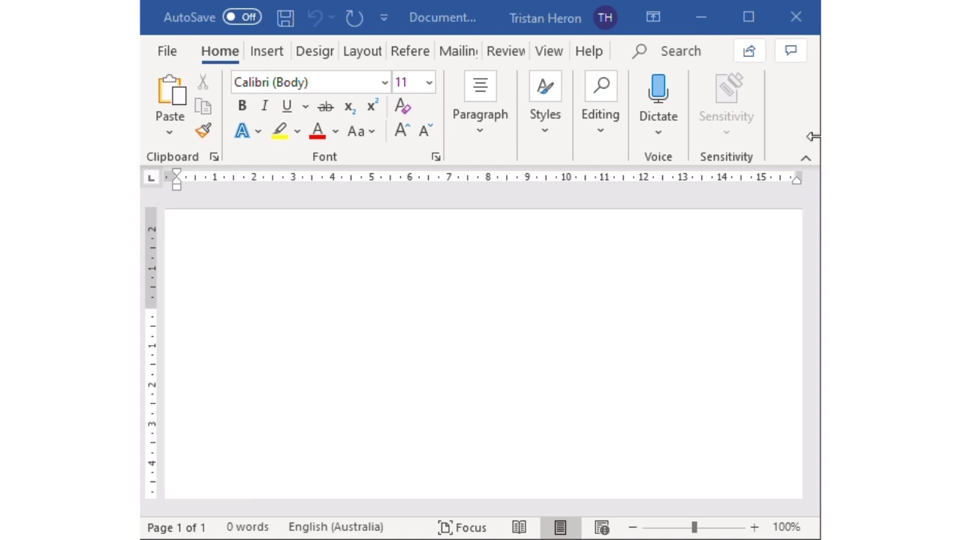
# In a blank desktop Word document, draw a rectangle about 8 cm wide and 3 cm high near the page's upper edge.
pyautogui.click(270, 52)
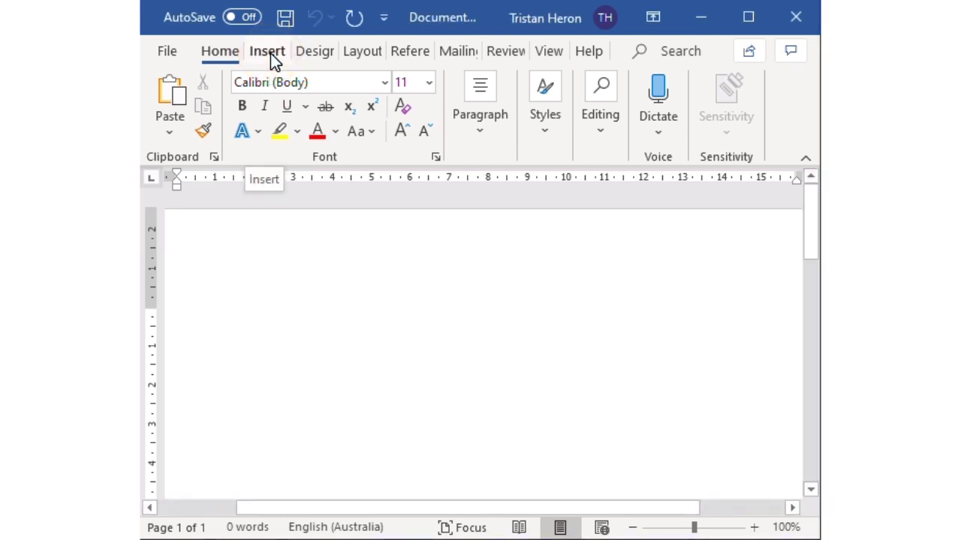
pyautogui.click(270, 53)
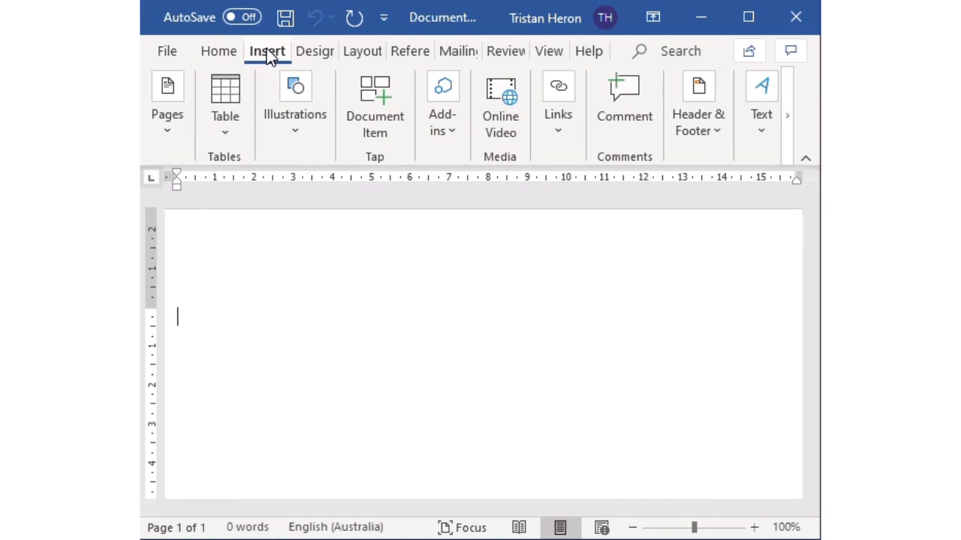
pyautogui.click(300, 132)
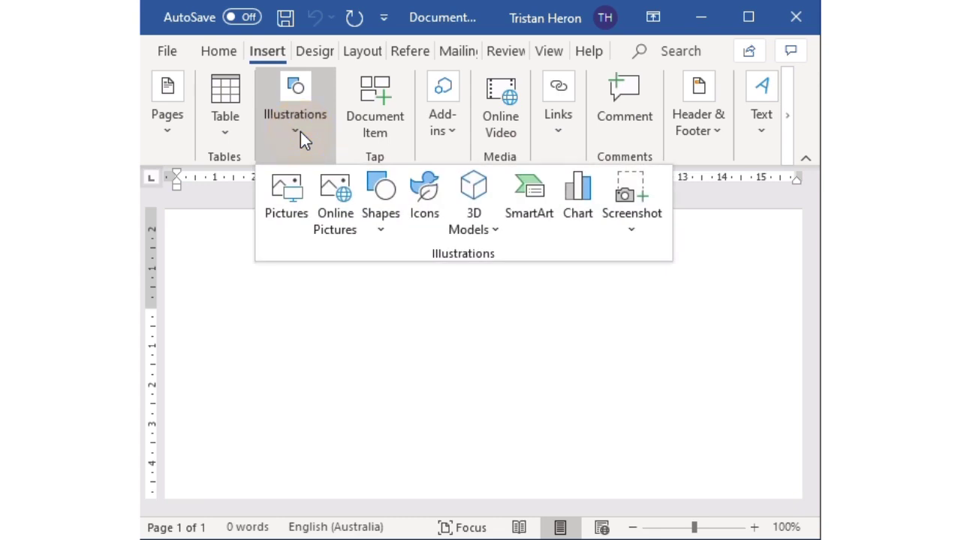
pyautogui.click(381, 227)
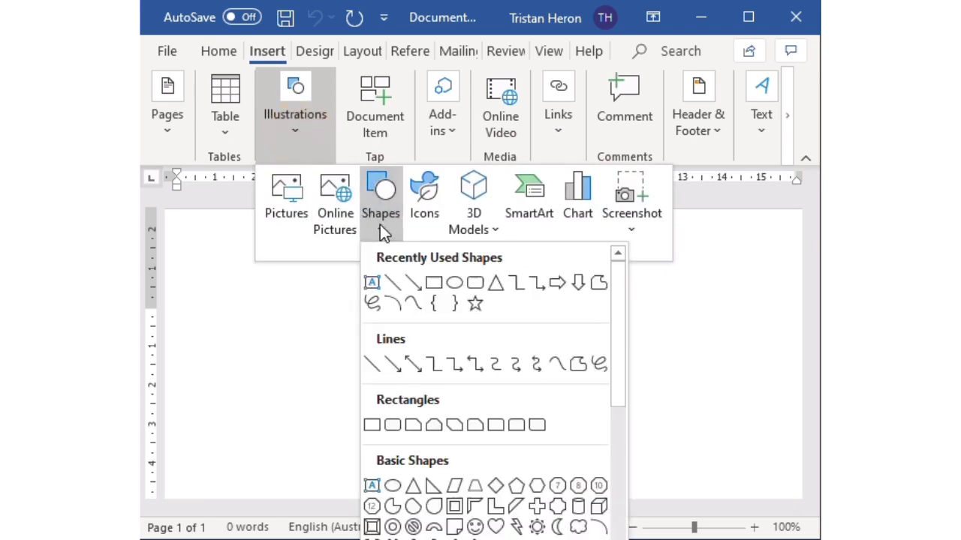
pyautogui.click(438, 283)
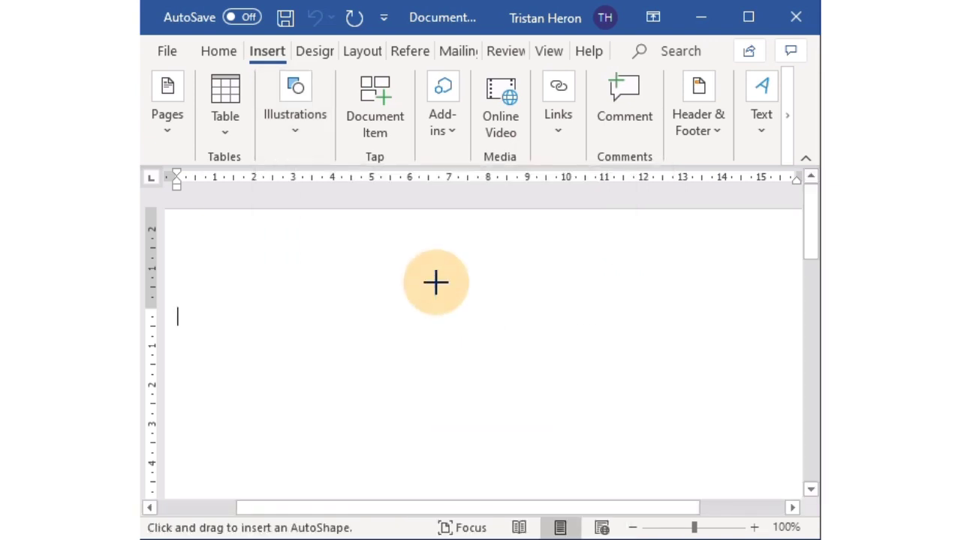
pyautogui.moveTo(254, 283); pyautogui.dragTo(566, 392)
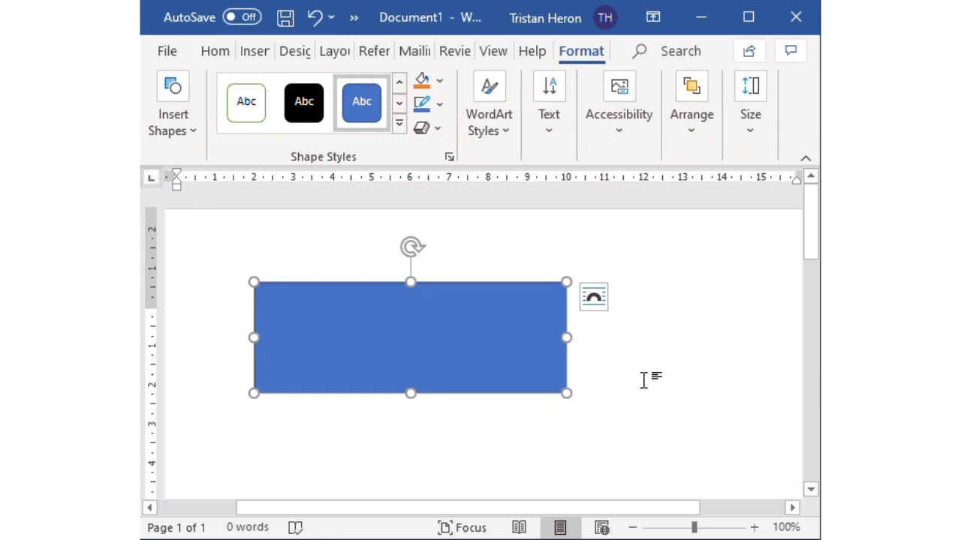
pyautogui.click(645, 378)
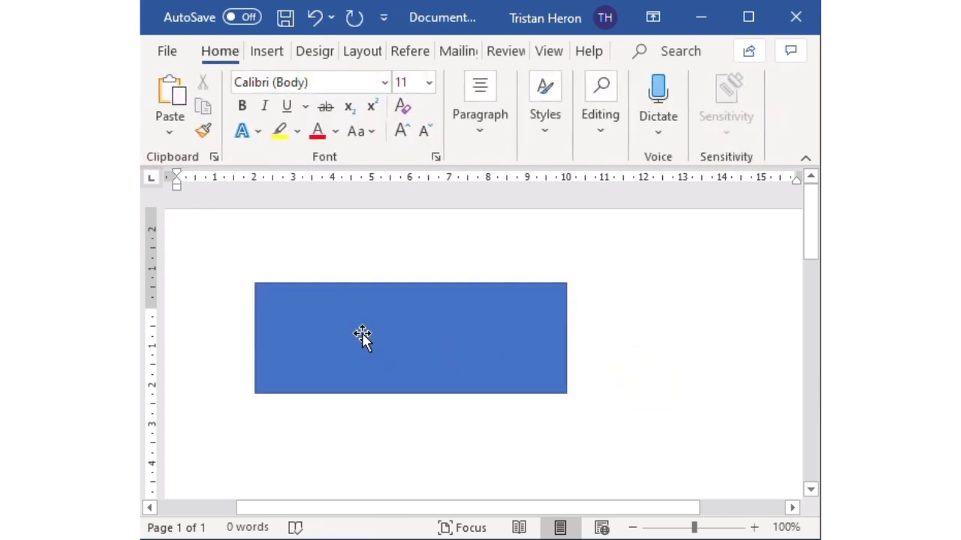
# Add the text "The EdTech Teacher" inside the blue rectangle.
pyautogui.click(418, 334)
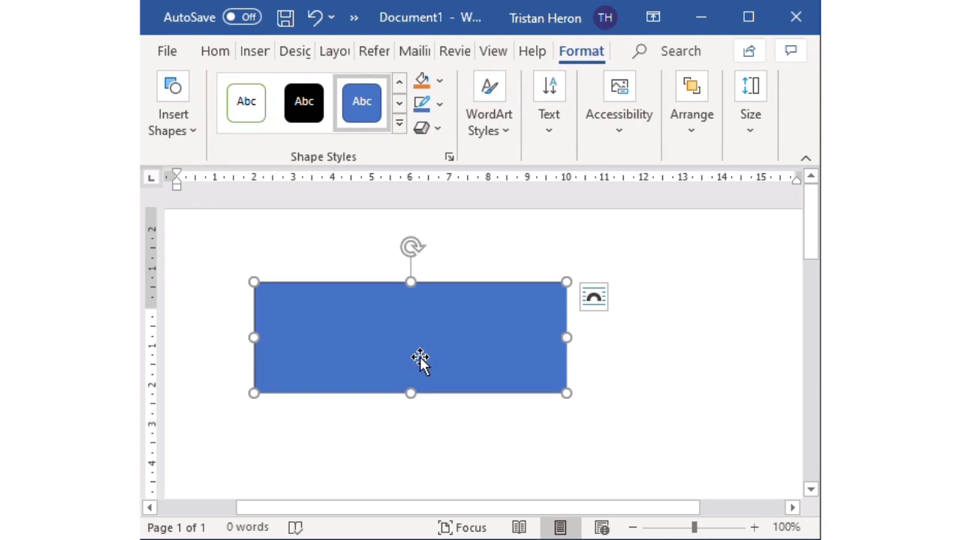
pyautogui.write('T')
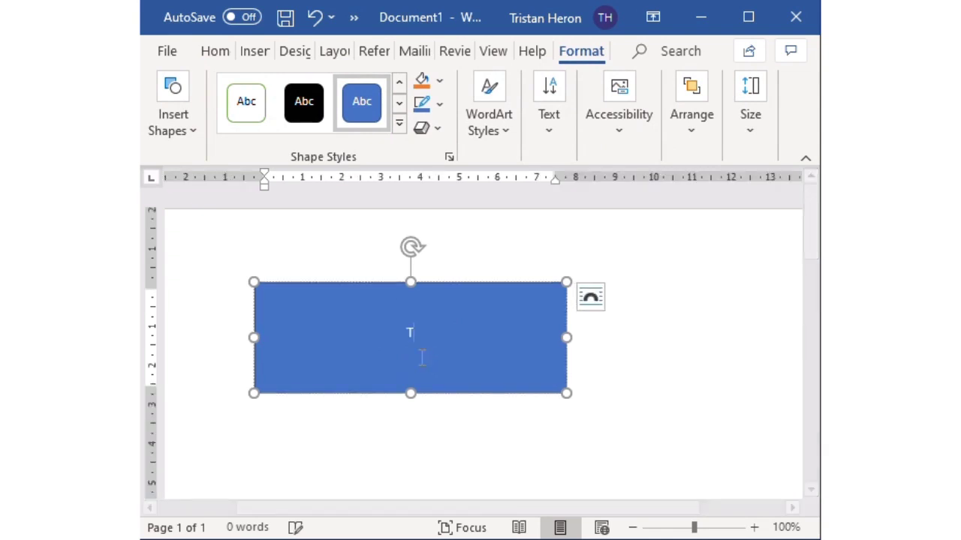
pyautogui.write('he E')
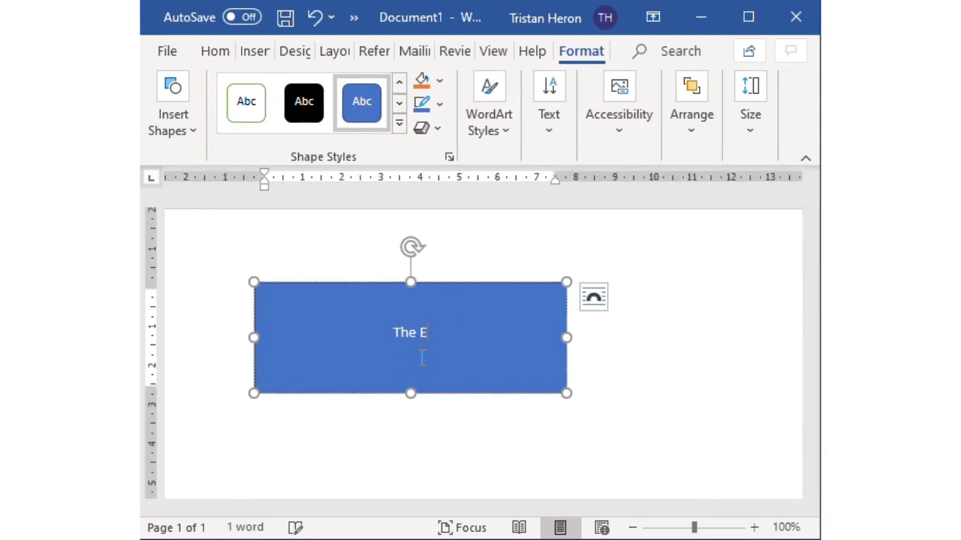
pyautogui.write('dTech Teacher')
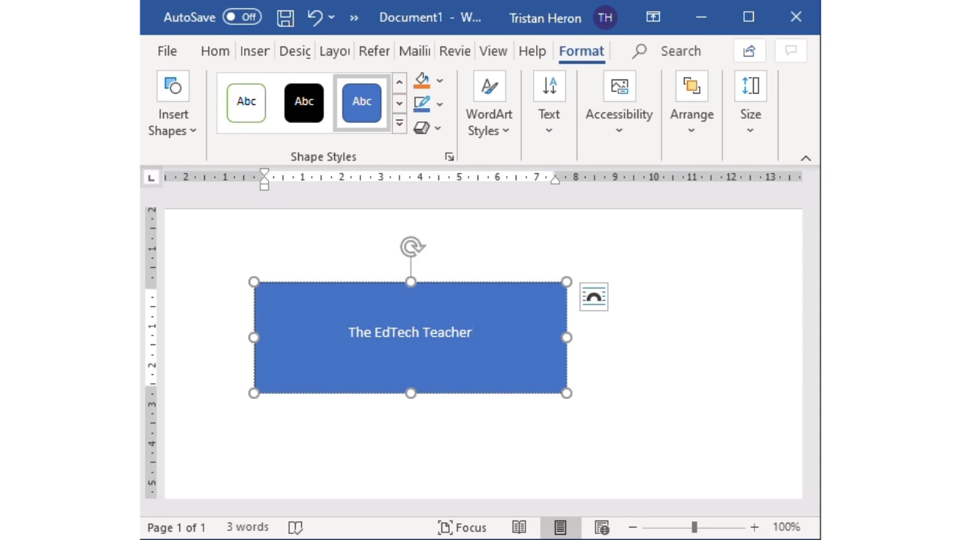
# Format the rectangle's text as bold, italic and underlined with yellow highlighting, apply a black font colour and make it a bulleted item.
pyautogui.tripleClick(432, 343)
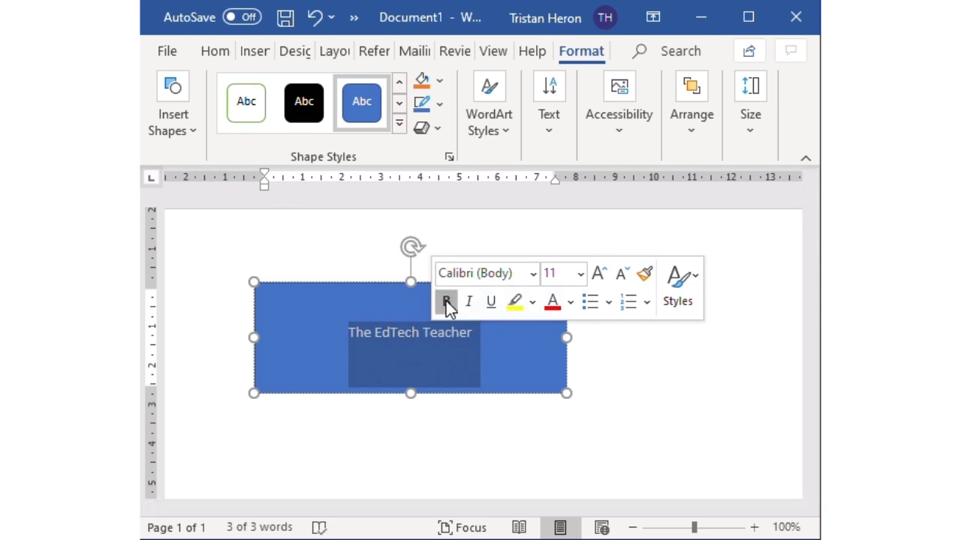
pyautogui.click(446, 301)
pyautogui.click(467, 302)
pyautogui.click(488, 302)
pyautogui.click(514, 304)
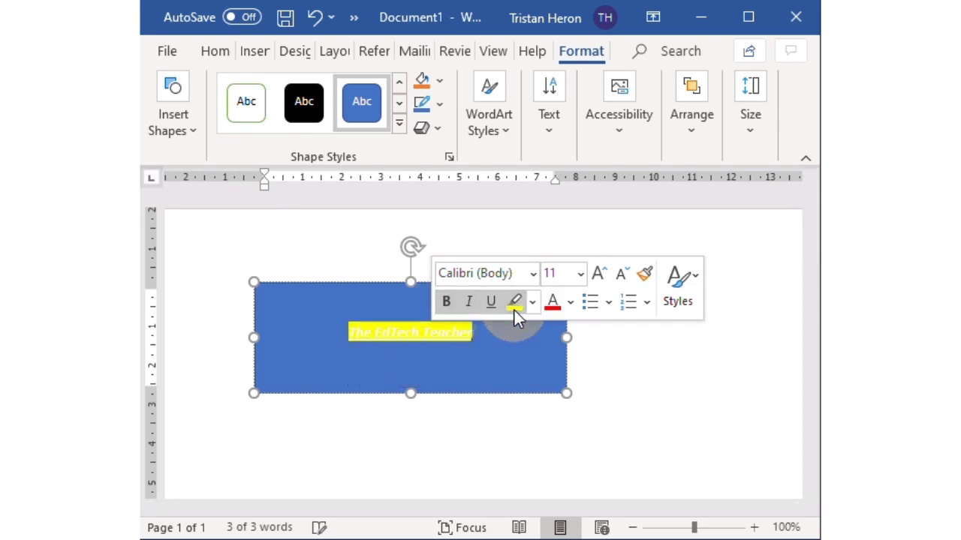
pyautogui.click(570, 303)
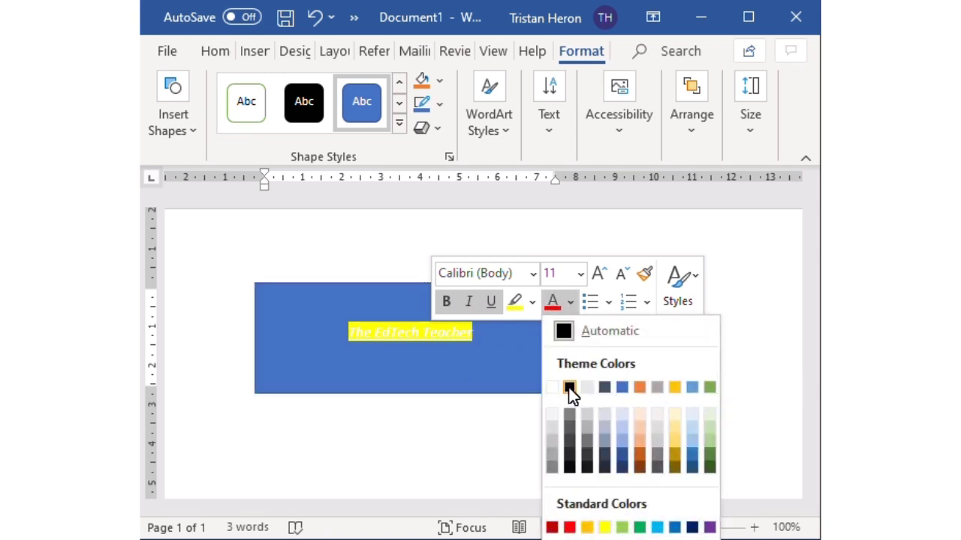
pyautogui.click(589, 301)
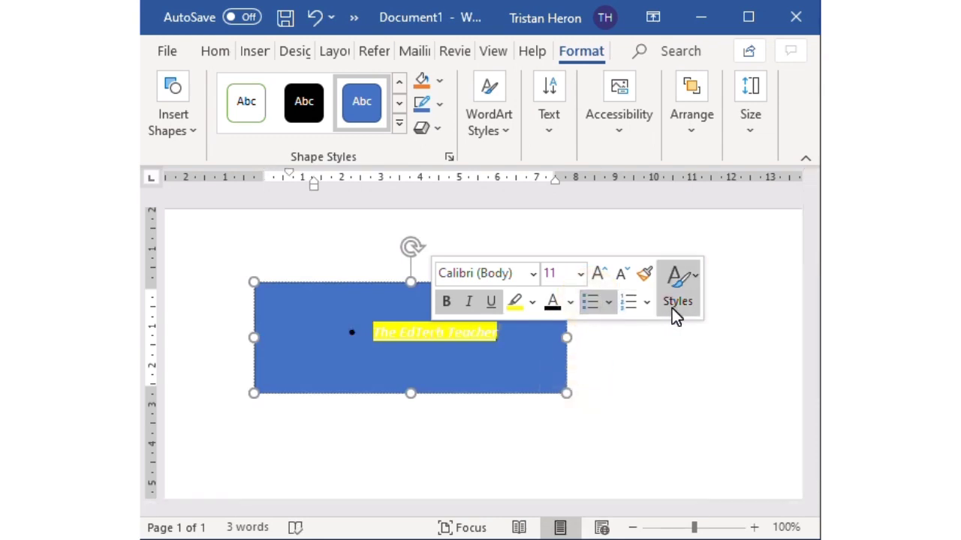
# Preview the vertical alignment options for the rectangle's text, including Bottom, without applying one.
pyautogui.click(540, 126)
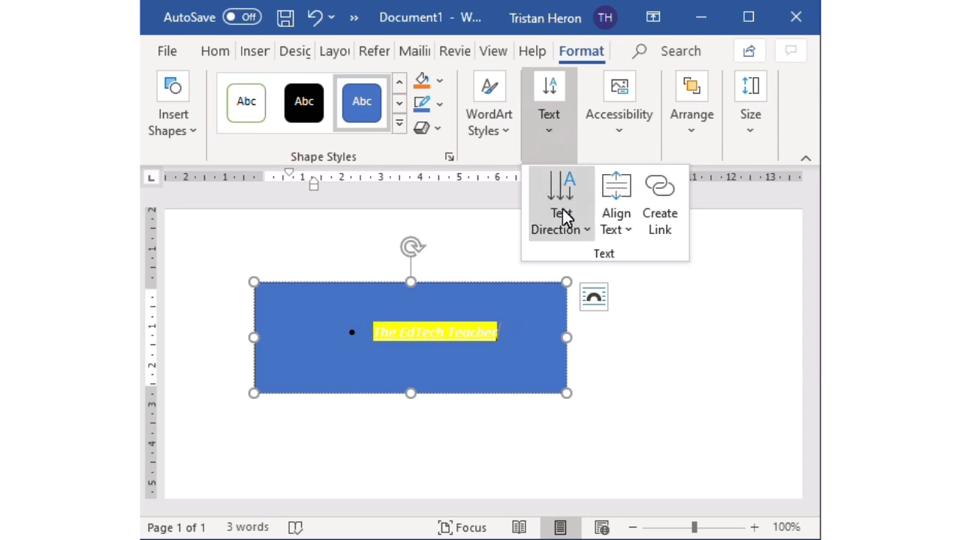
pyautogui.click(615, 219)
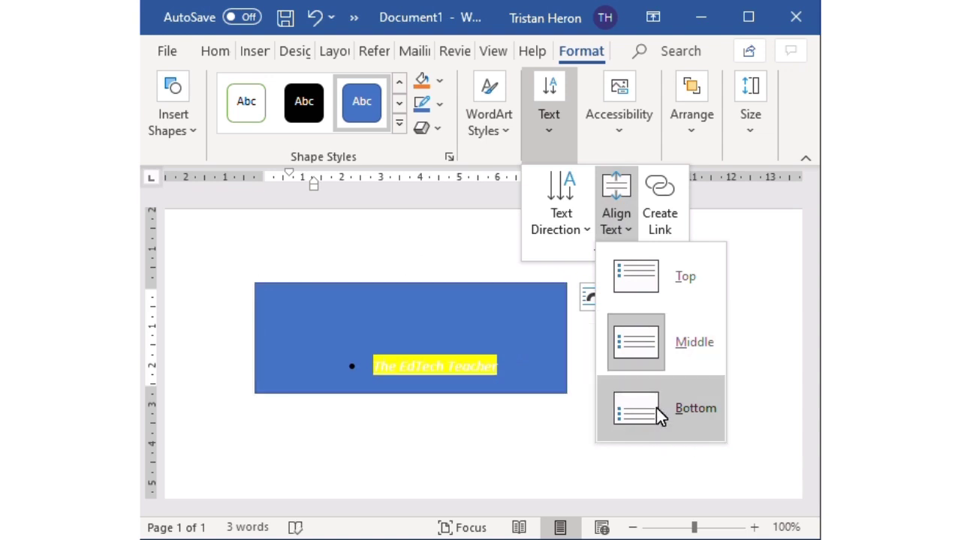
pyautogui.click(760, 378)
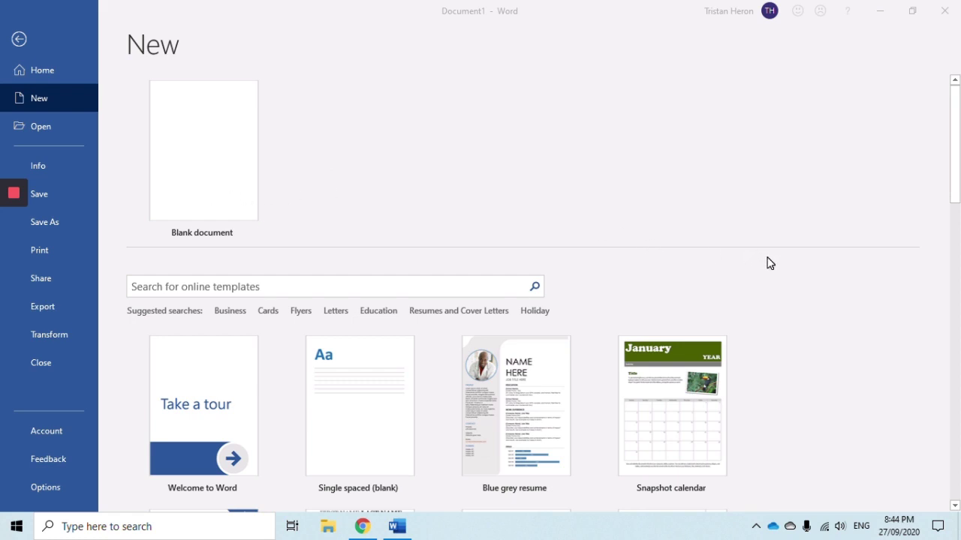
# Look through the full gallery of templates offered for a new document.
pyautogui.scroll(-2, 768, 262)
pyautogui.scroll(-2, 769, 262)
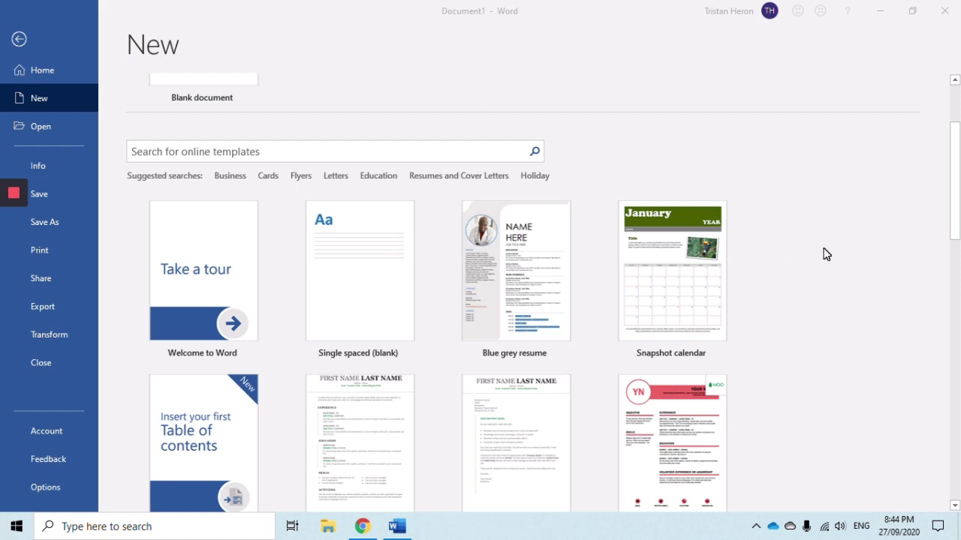
pyautogui.scroll(-5, 825, 255)
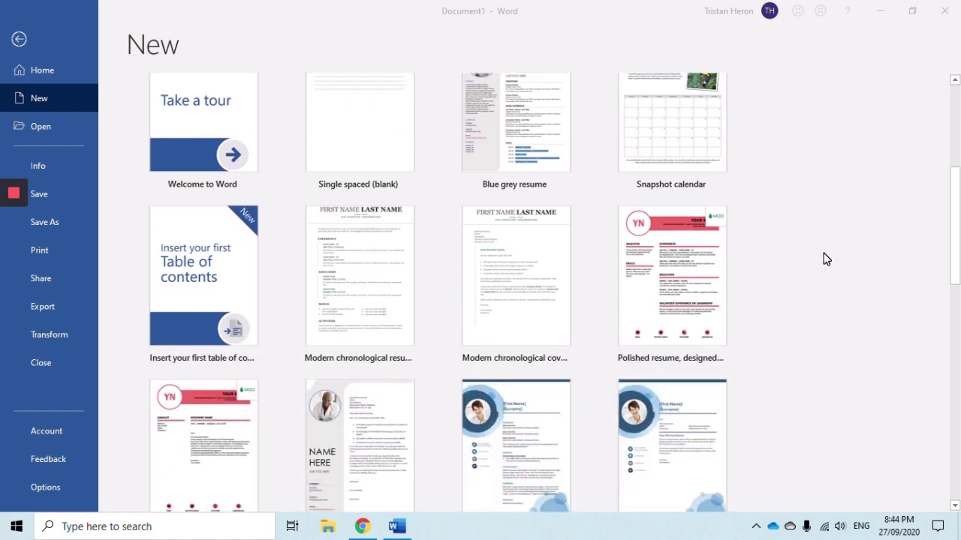
pyautogui.scroll(-5, 825, 259)
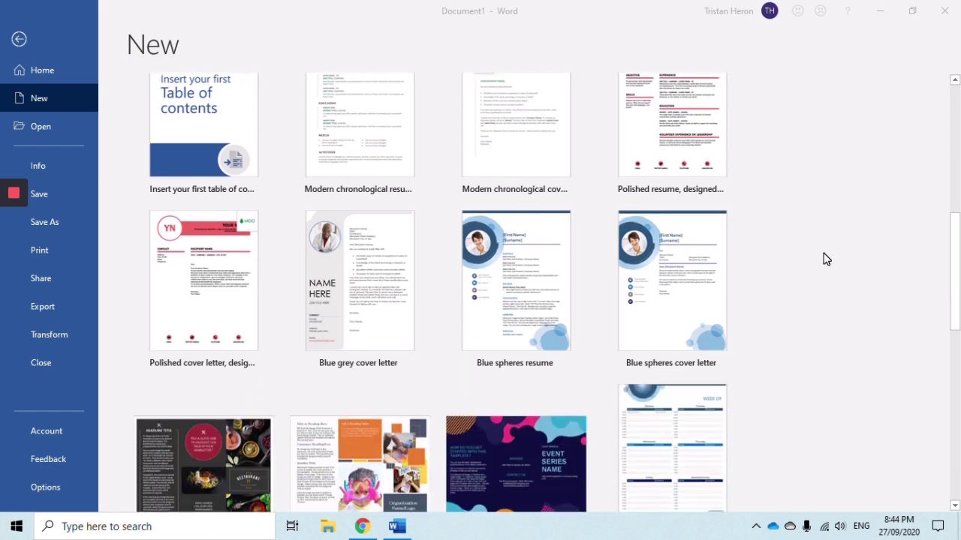
pyautogui.scroll(-8, 825, 259)
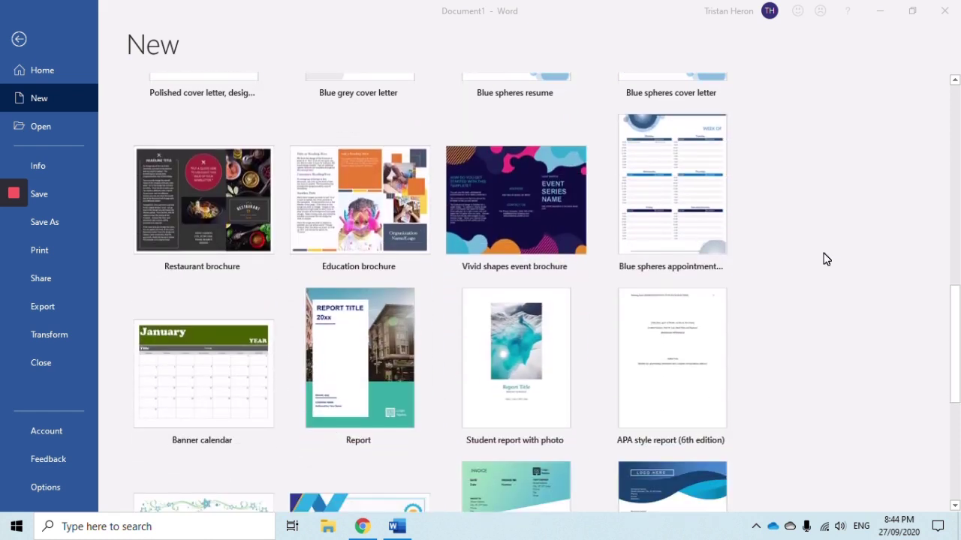
pyautogui.scroll(-1, 826, 258)
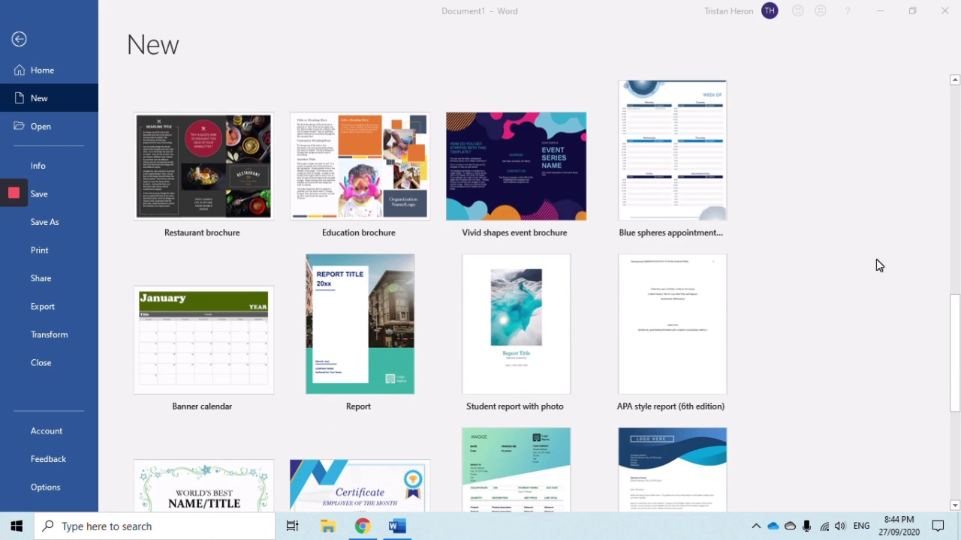
pyautogui.scroll(-6, 876, 263)
pyautogui.scroll(-4, 869, 271)
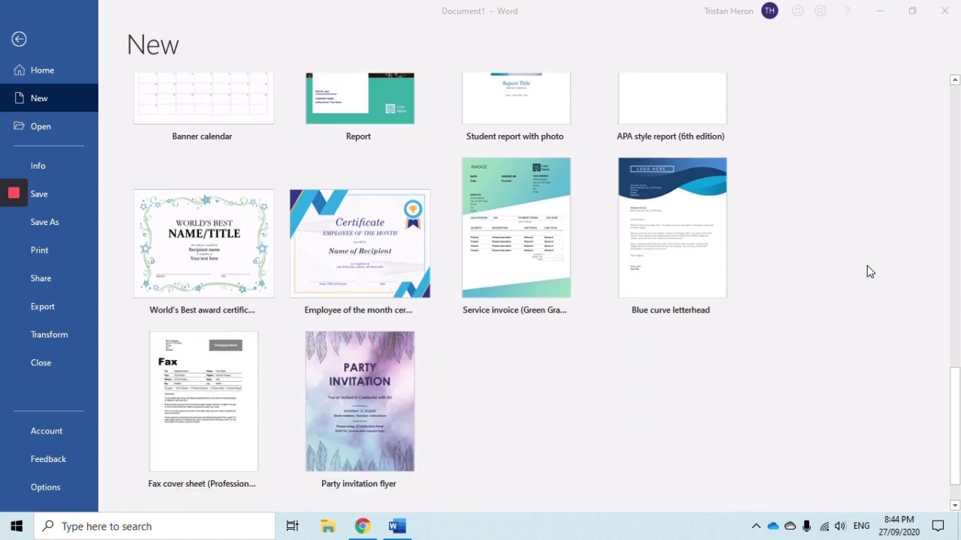
pyautogui.scroll(15, 869, 271)
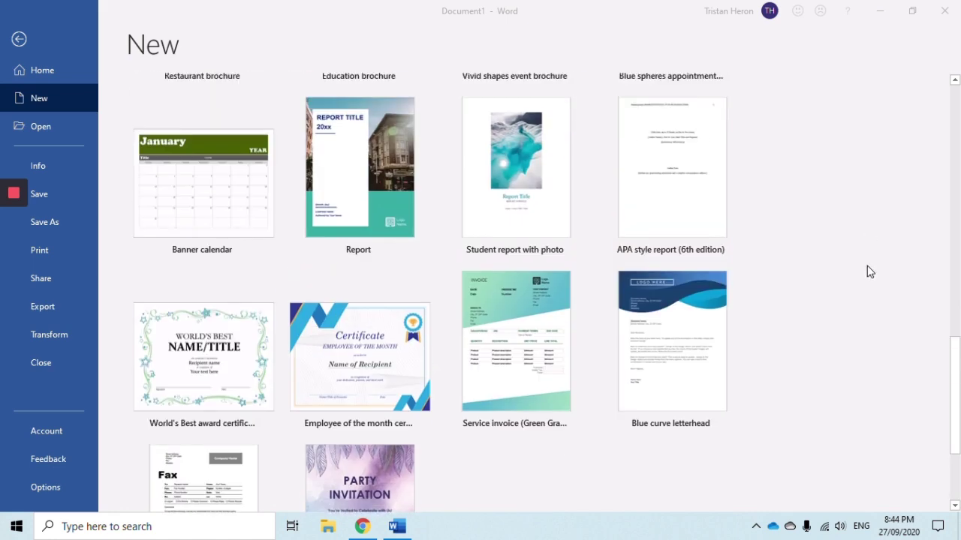
pyautogui.scroll(13, 869, 272)
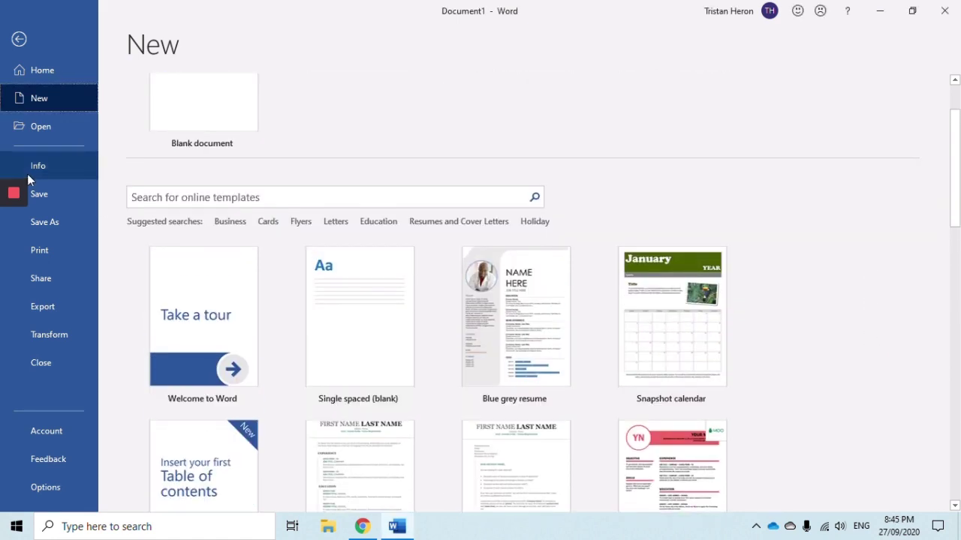
# Search the online templates for "Report" and create a document from the Colorful student report template.
pyautogui.click(187, 199)
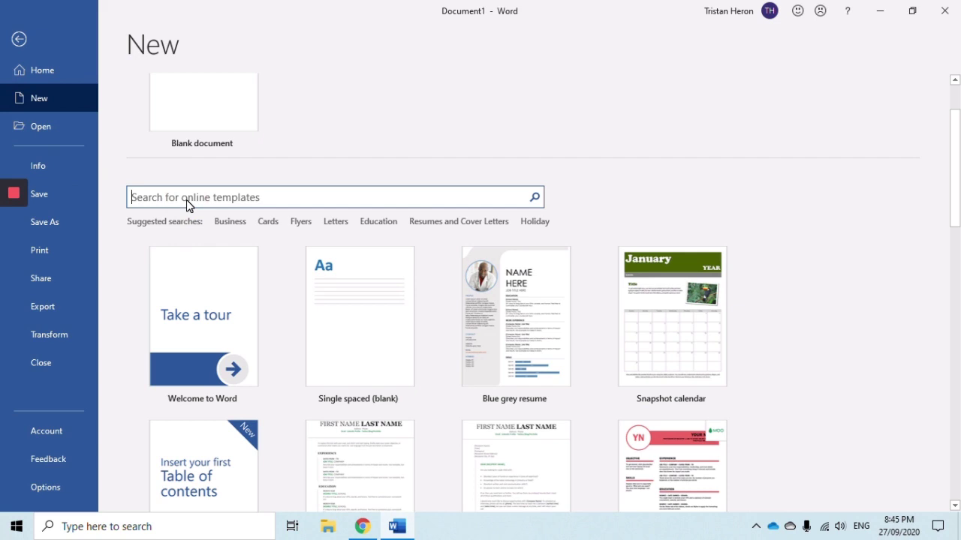
pyautogui.write('Report')
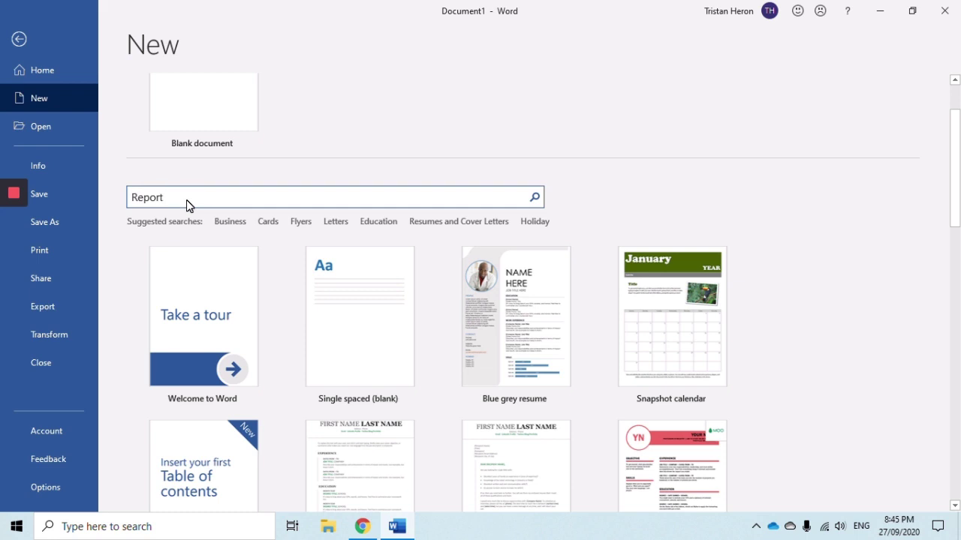
pyautogui.click(535, 197)
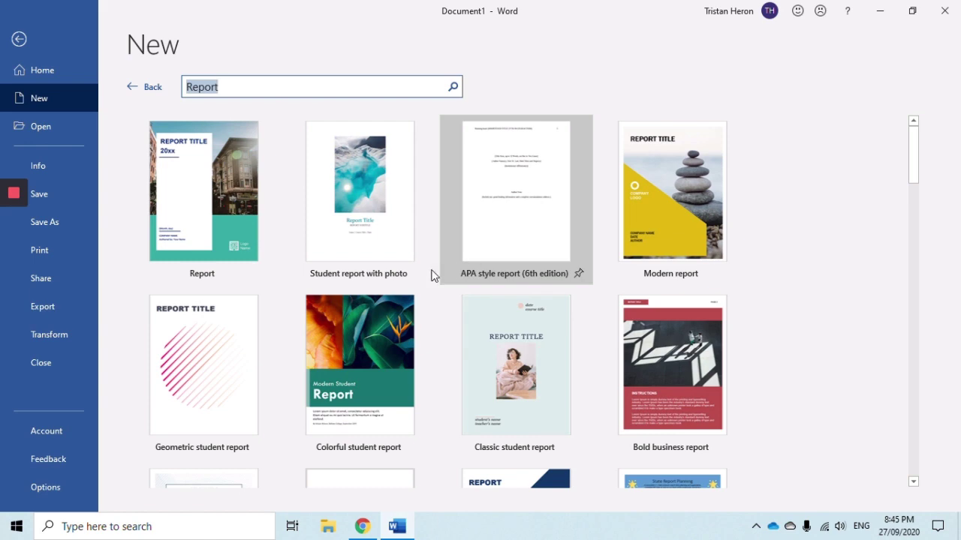
pyautogui.click(372, 358)
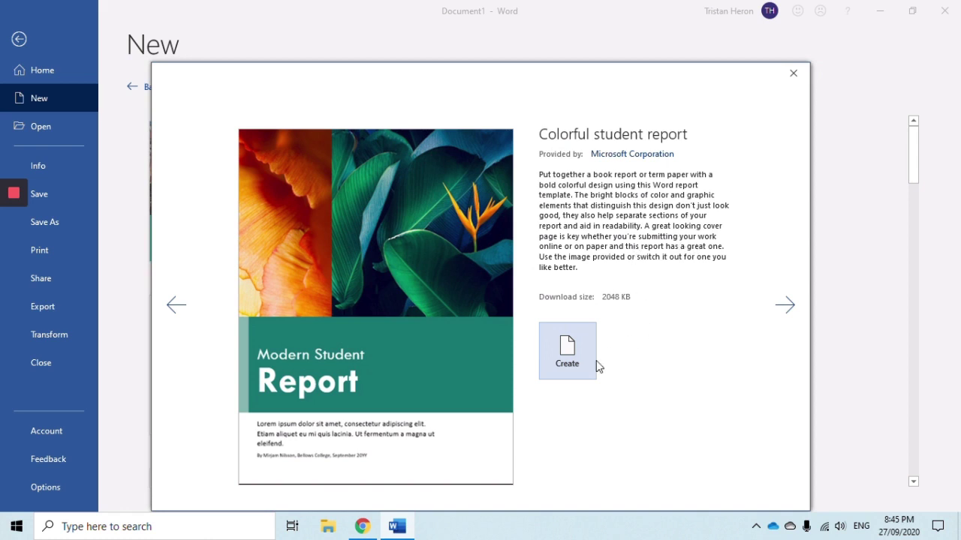
pyautogui.click(567, 360)
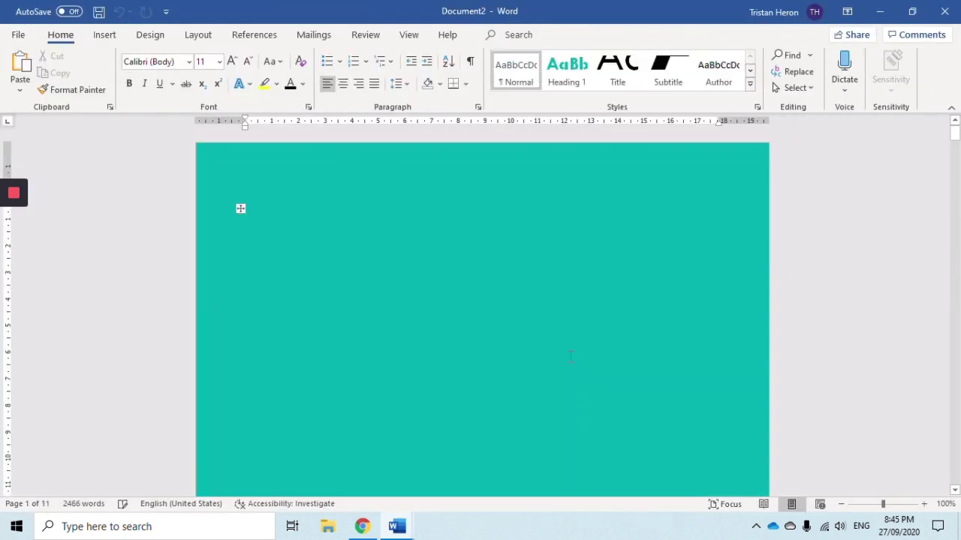
# Examine the layout of all the report's pages, from the cover to the end, at 50% zoom.
pyautogui.click(841, 505)
pyautogui.click(841, 505)
pyautogui.click(842, 505)
pyautogui.click(842, 504)
pyautogui.click(841, 505)
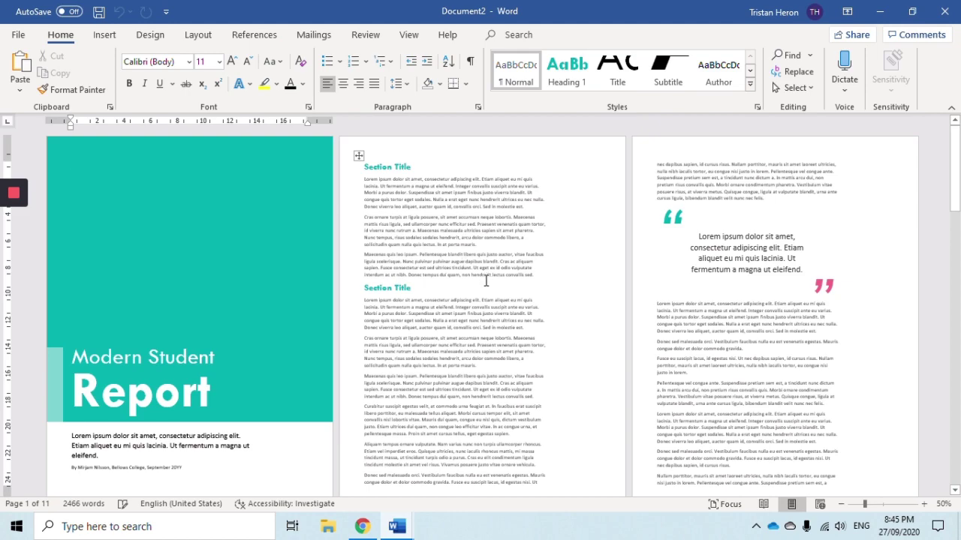
pyautogui.scroll(-6, 486, 282)
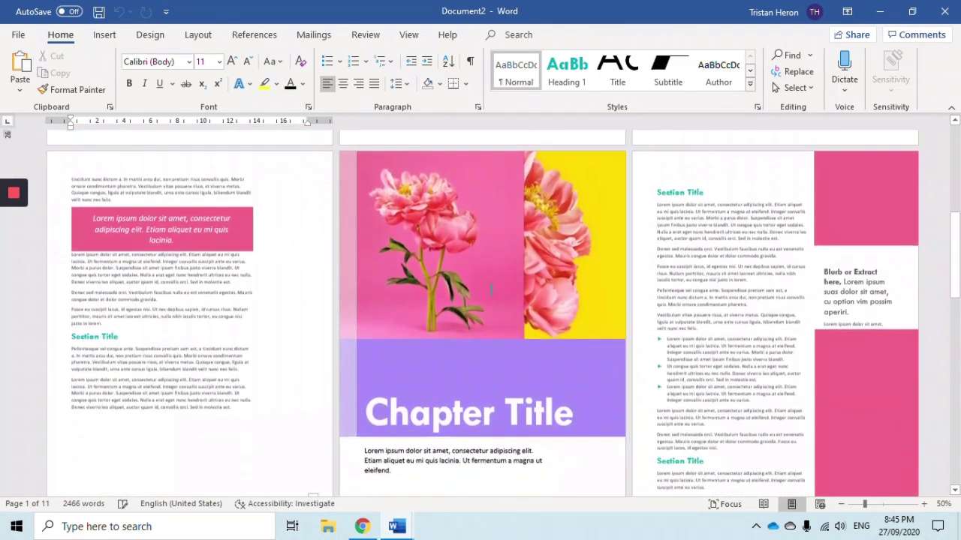
pyautogui.scroll(-10, 490, 289)
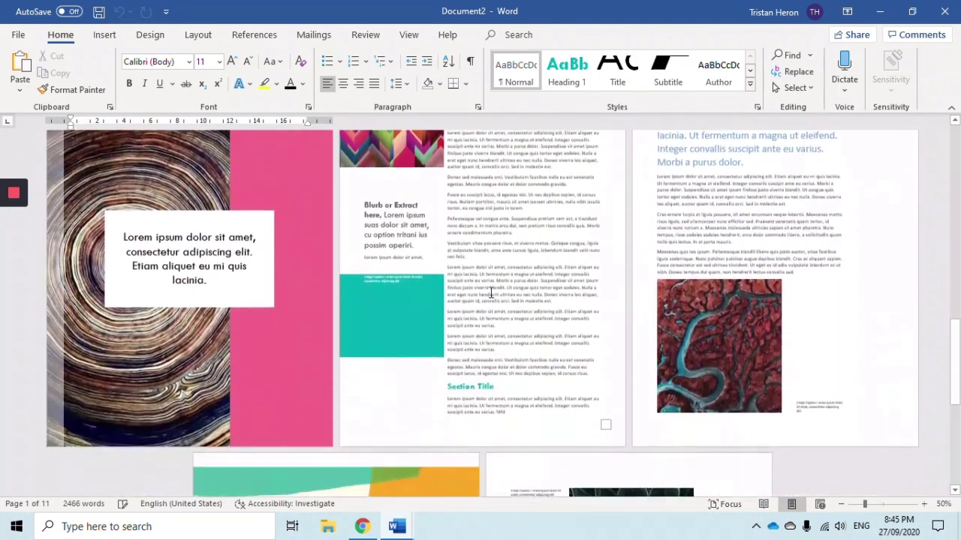
pyautogui.scroll(-8, 491, 293)
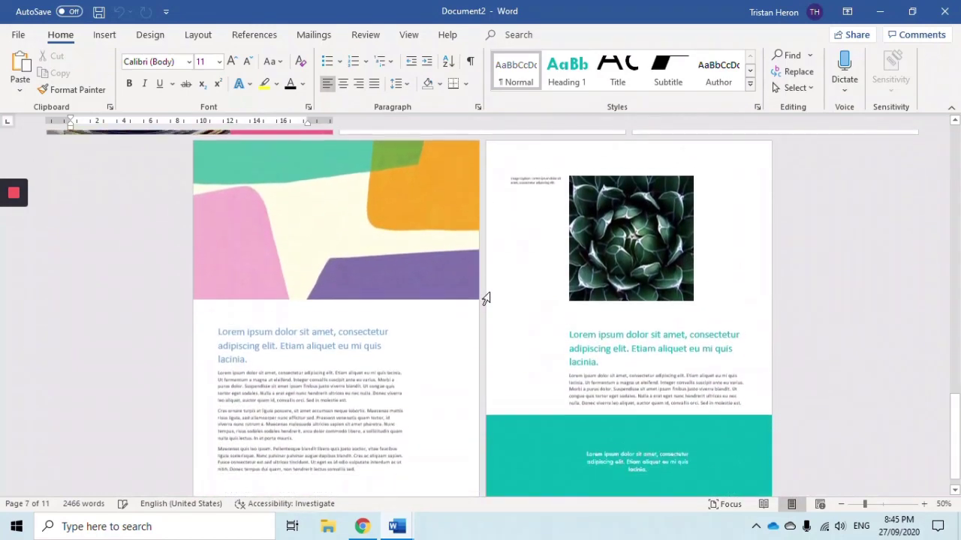
pyautogui.scroll(4, 487, 298)
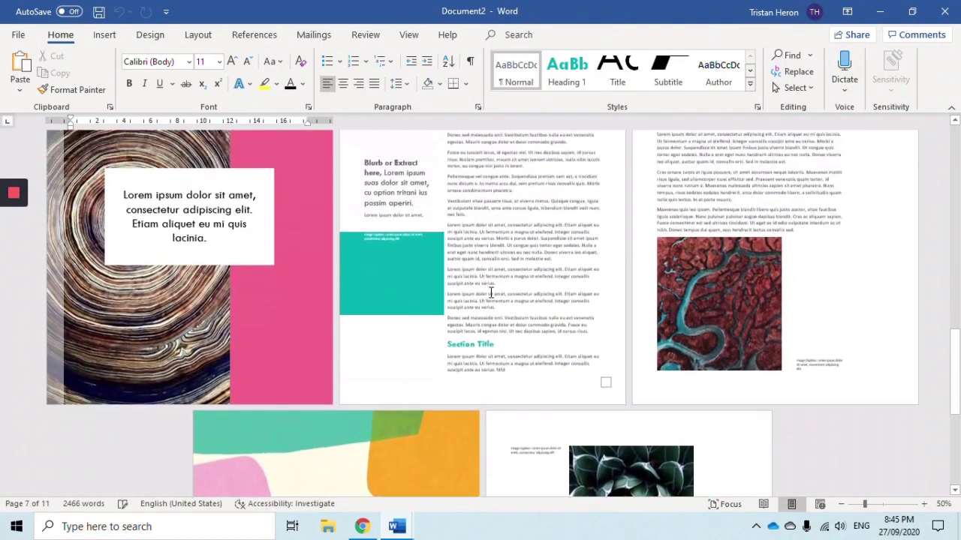
pyautogui.scroll(6, 491, 293)
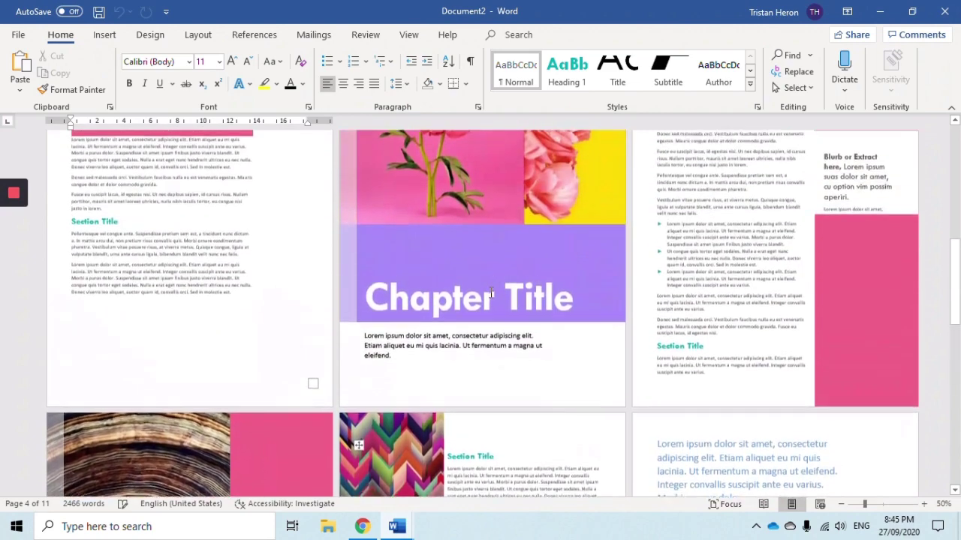
pyautogui.scroll(6, 491, 293)
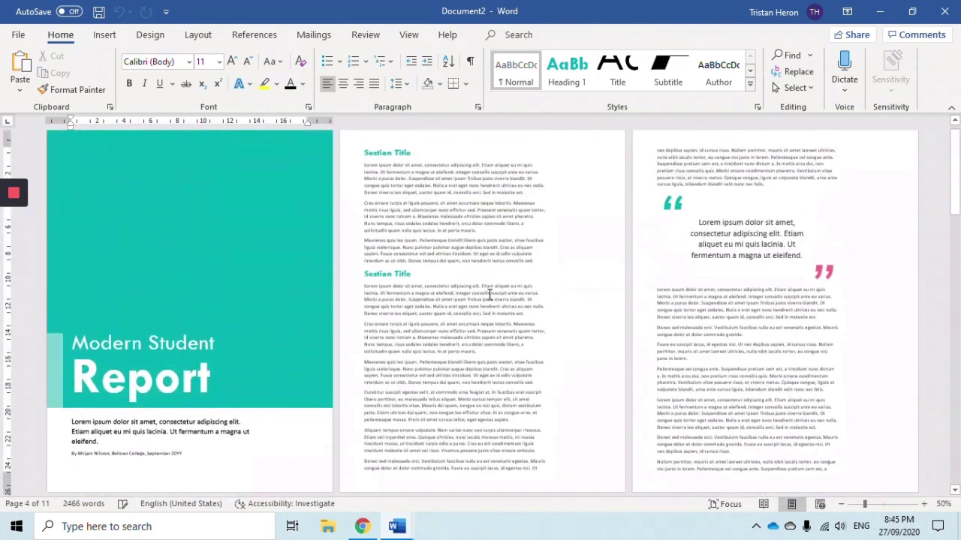
pyautogui.scroll(2, 490, 293)
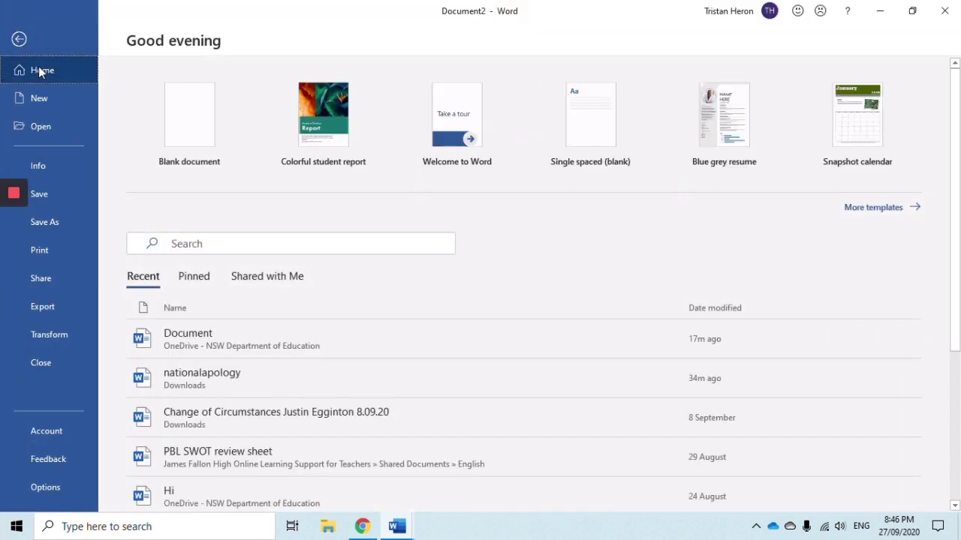
# Return to the templates for a new document and review the available choices and suggested searches.
pyautogui.click(32, 90)
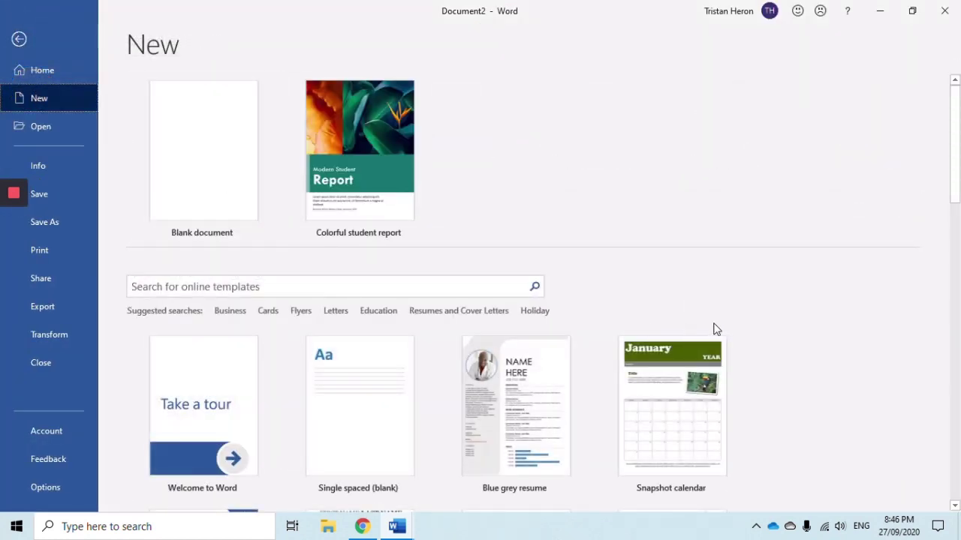
pyautogui.scroll(-2, 640, 296)
pyautogui.scroll(-5, 642, 296)
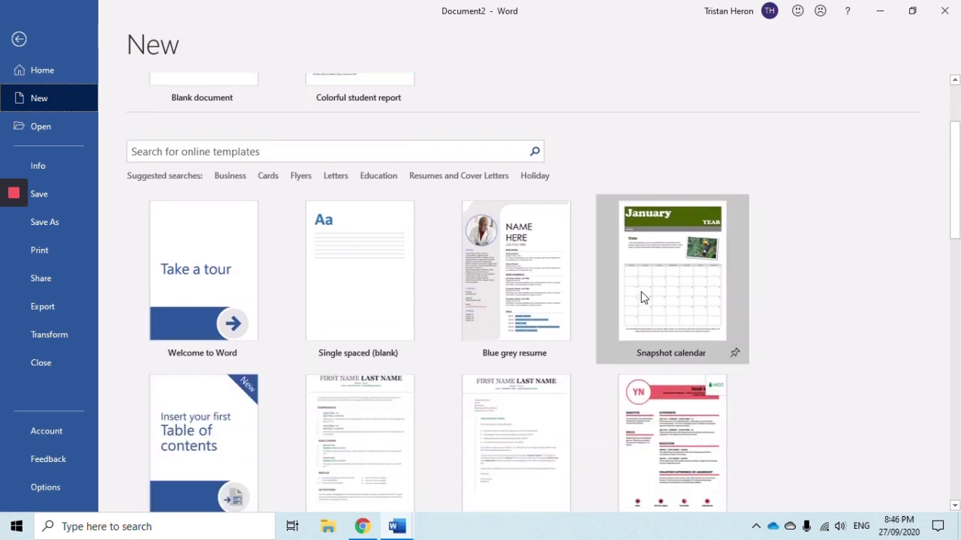
pyautogui.scroll(6, 642, 296)
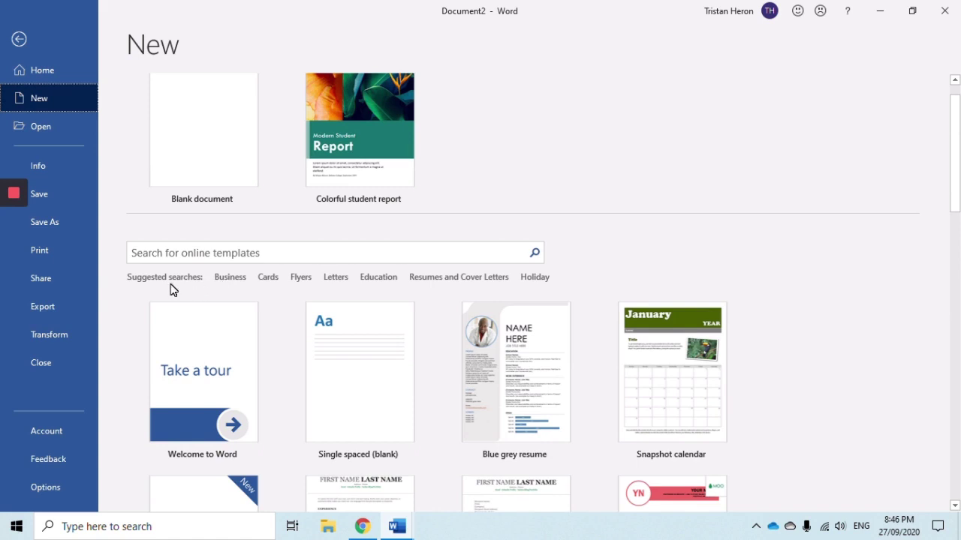
# Browse the Education category of online templates, looking through the brochures, reports, newsletters, minutes and forms.
pyautogui.click(388, 279)
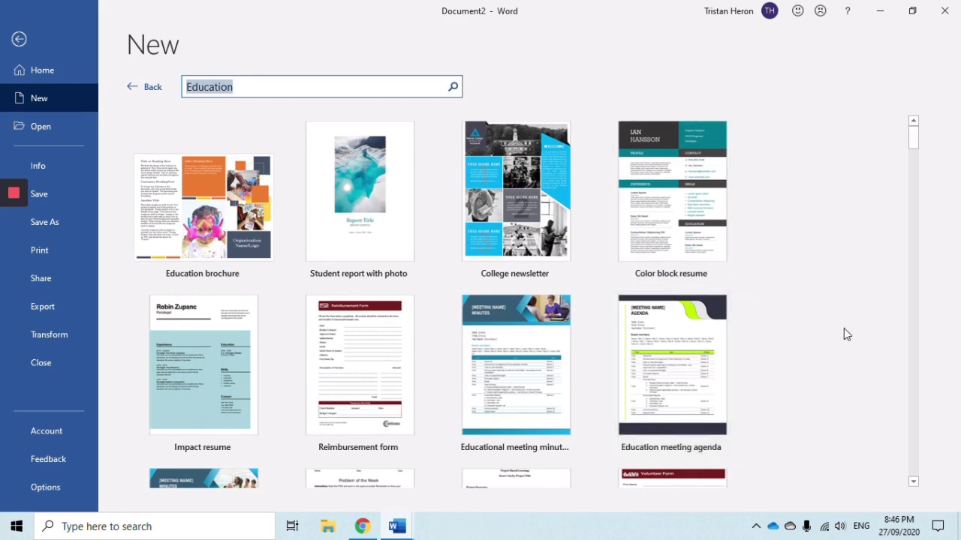
pyautogui.scroll(-3, 844, 336)
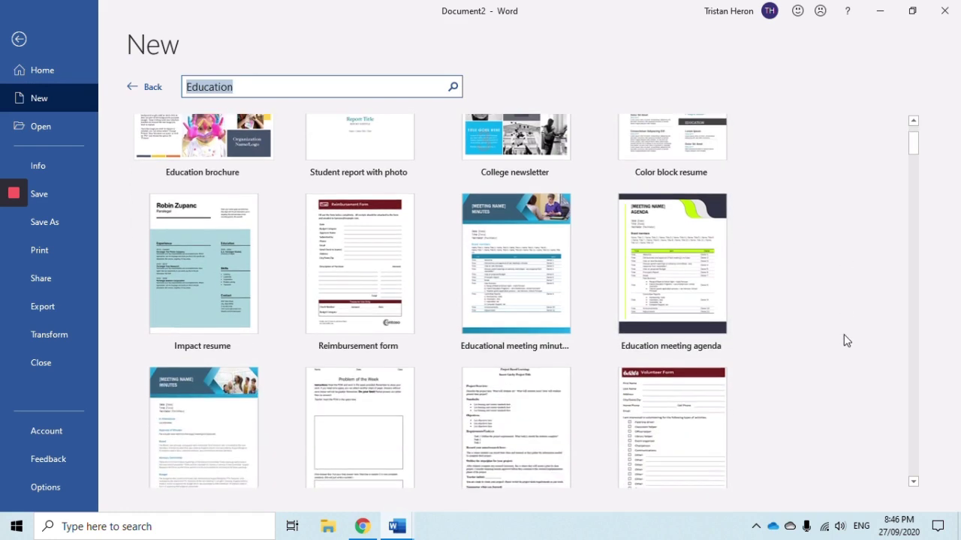
pyautogui.scroll(-3, 846, 341)
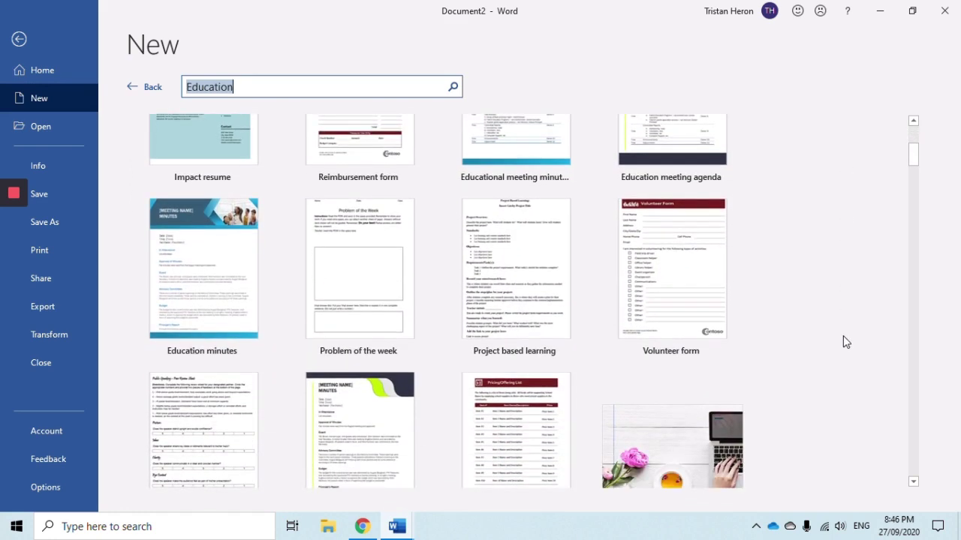
pyautogui.scroll(-3, 843, 340)
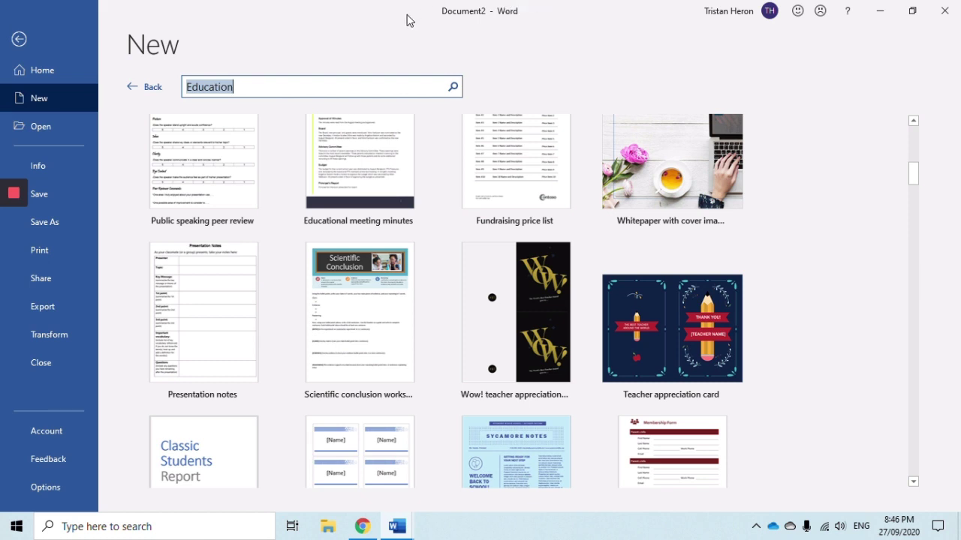
pyautogui.moveTo(13, 195)
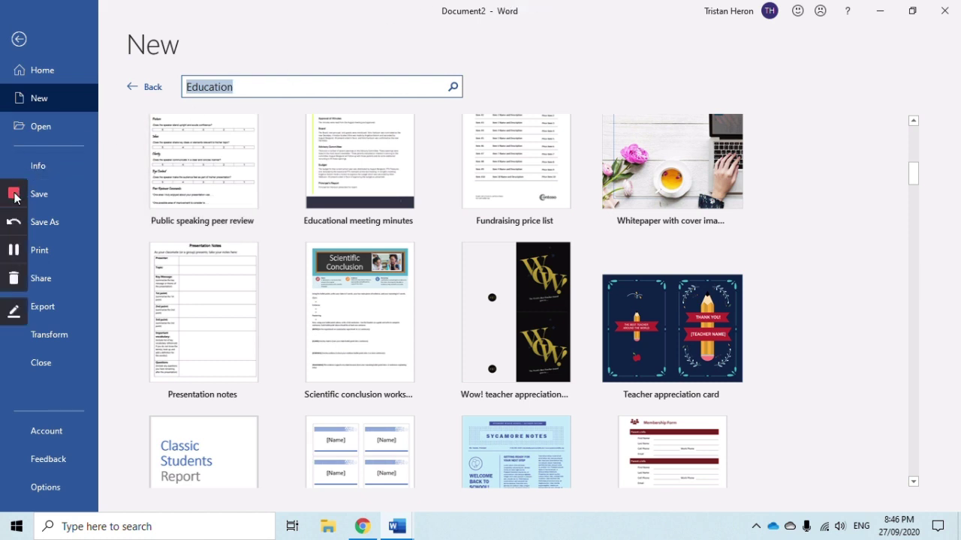
pyautogui.click(15, 197)
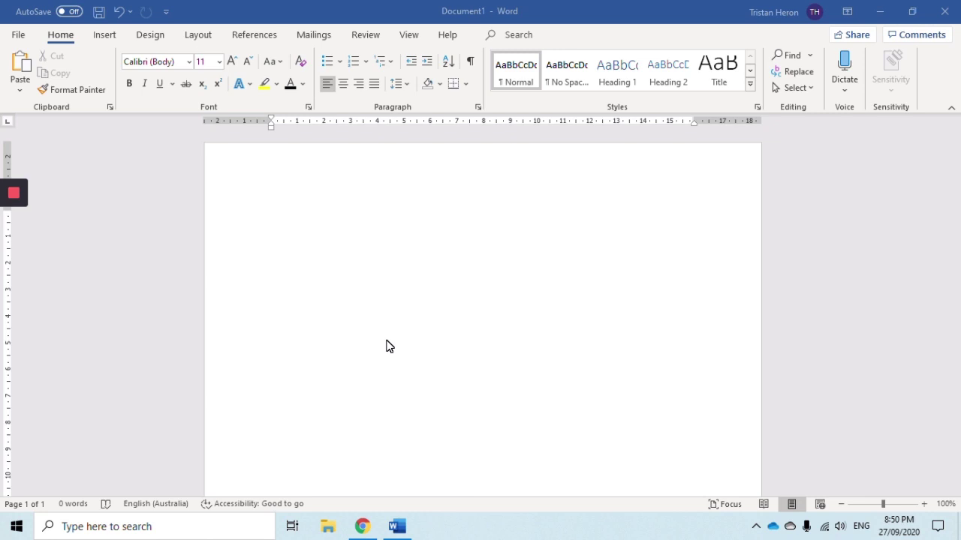
# Search the icons for "Arrow" and insert the solid right-pointing triangle into the blank document.
pyautogui.click(108, 37)
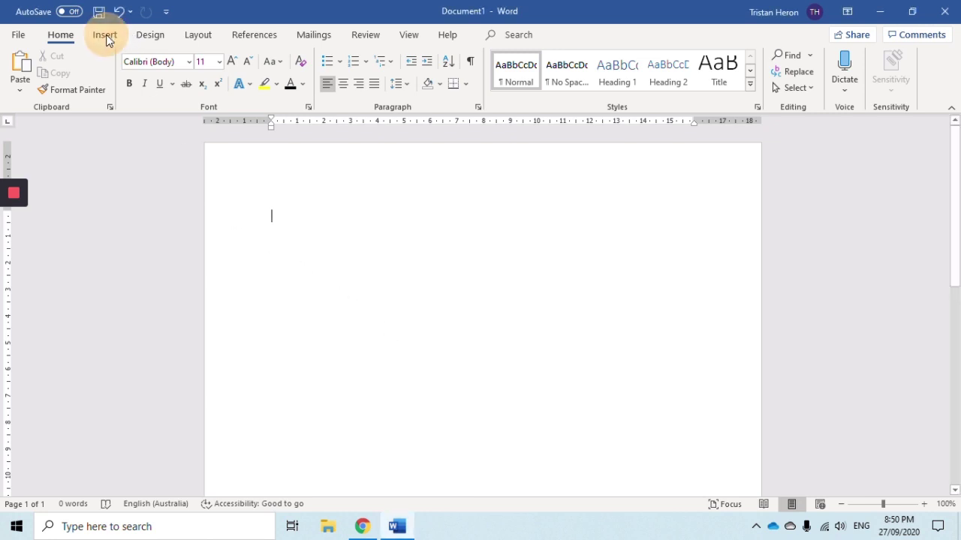
pyautogui.click(105, 35)
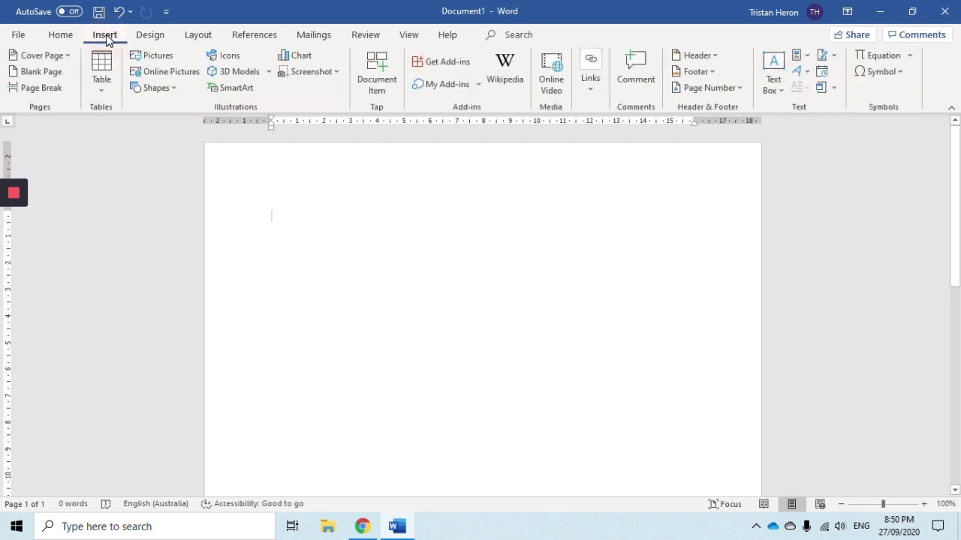
pyautogui.click(231, 56)
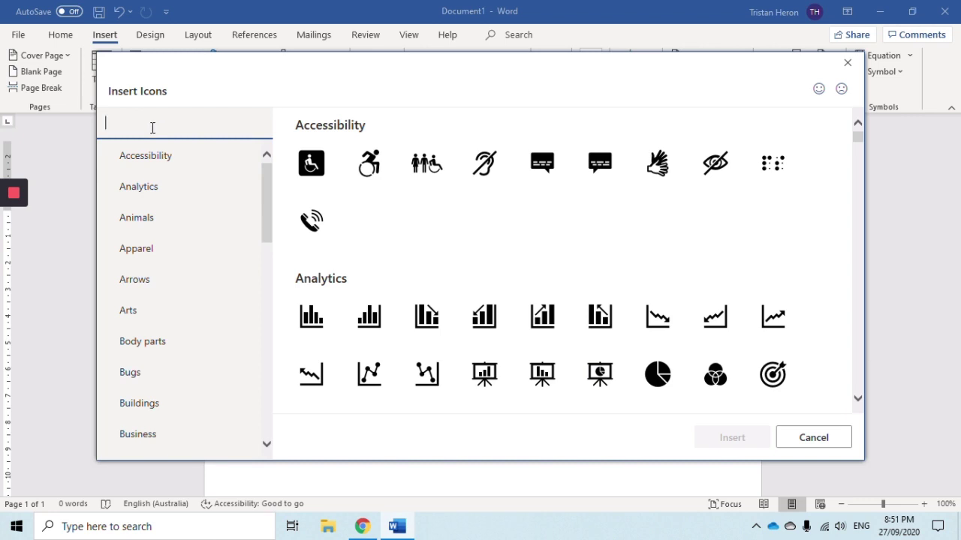
pyautogui.write('A')
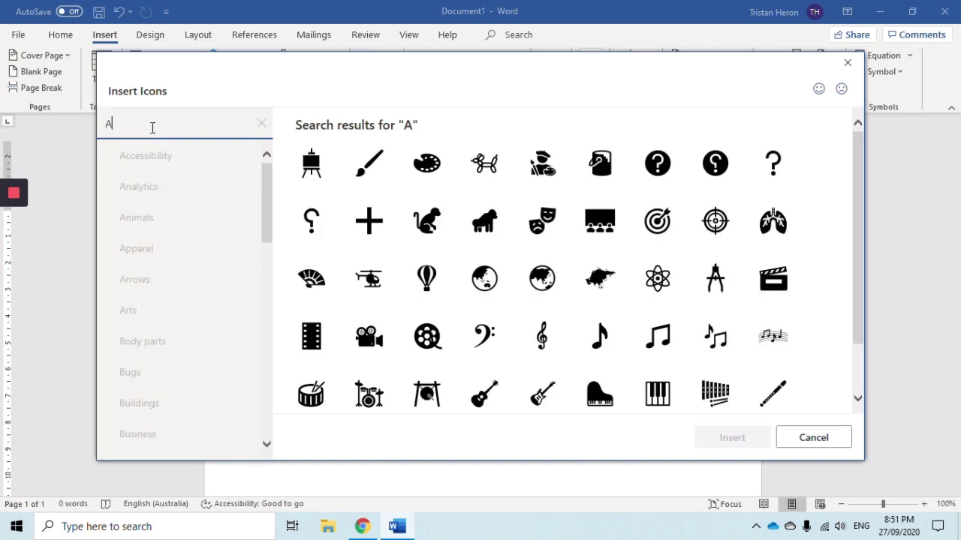
pyautogui.write('rrow')
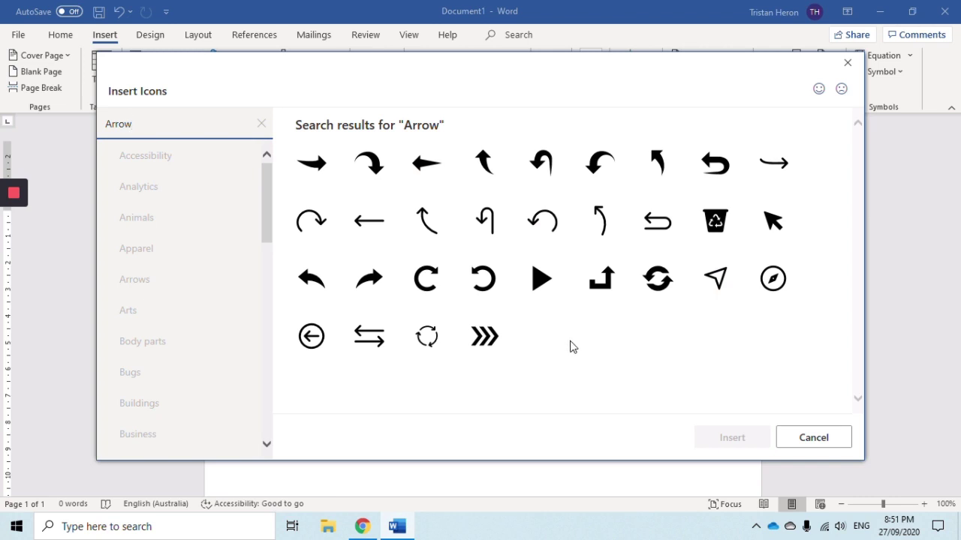
pyautogui.click(543, 289)
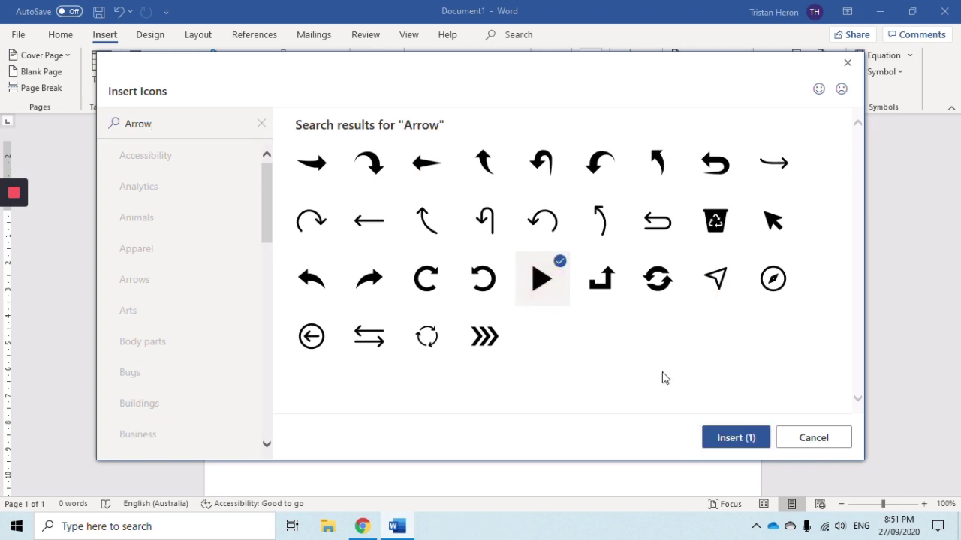
pyautogui.click(727, 441)
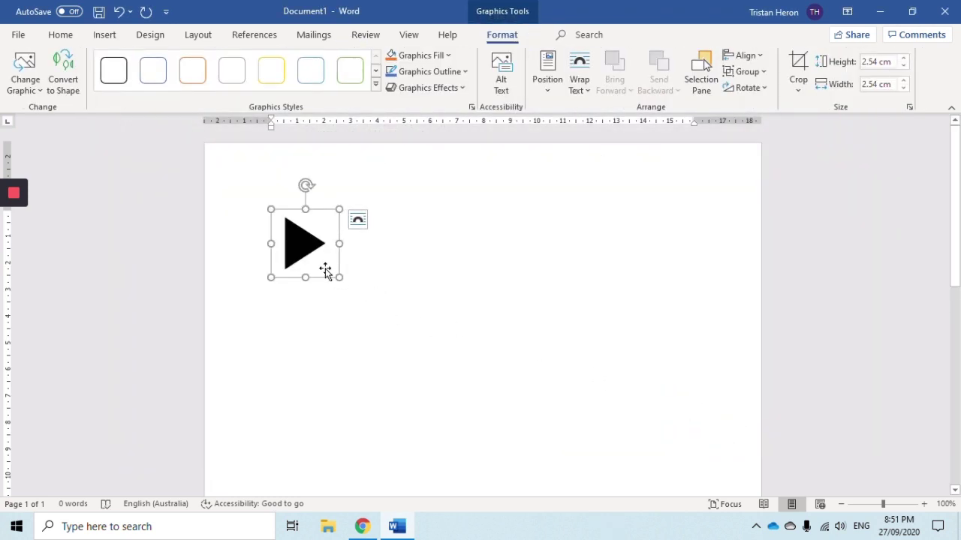
# Enlarge the triangle icon to about 3.15 cm by 3.15 cm and fill it with standard red.
pyautogui.moveTo(339, 277); pyautogui.dragTo(355, 293)
pyautogui.click(447, 57)
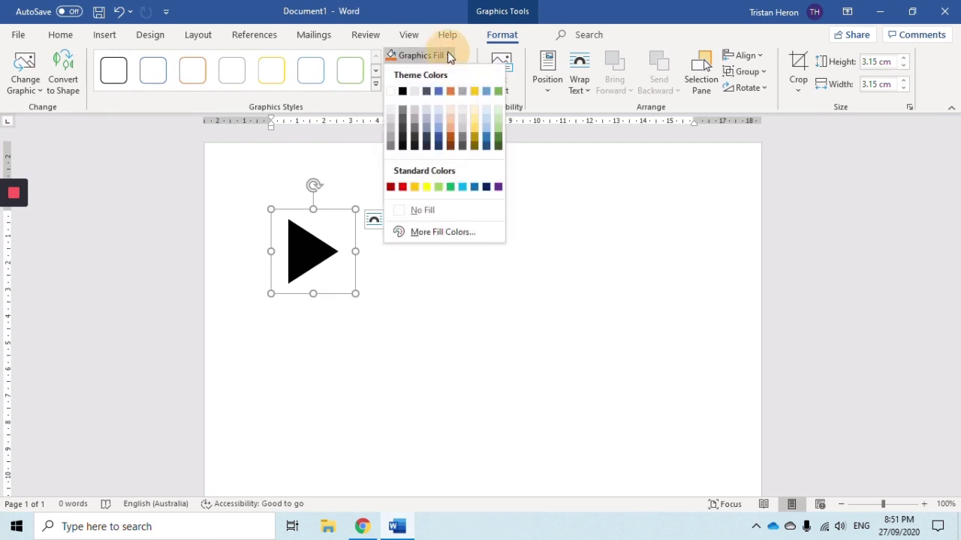
pyautogui.click(402, 187)
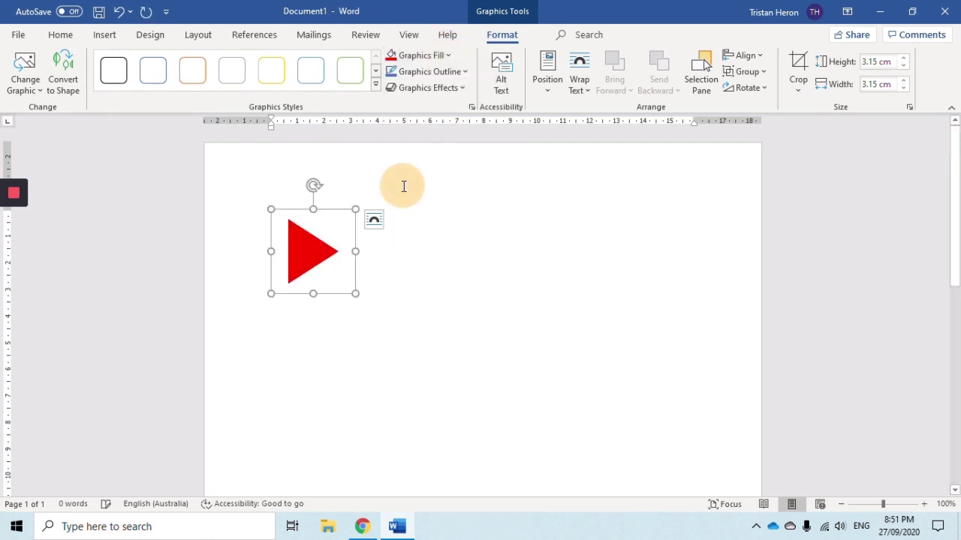
# Outline the triangle icon in Blue, Accent 1 and deselect it.
pyautogui.click(419, 72)
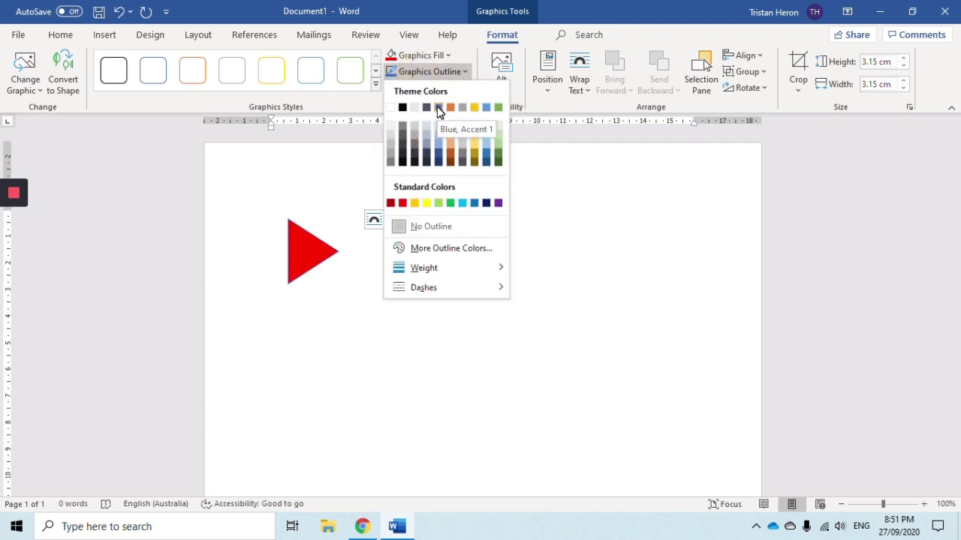
pyautogui.click(439, 109)
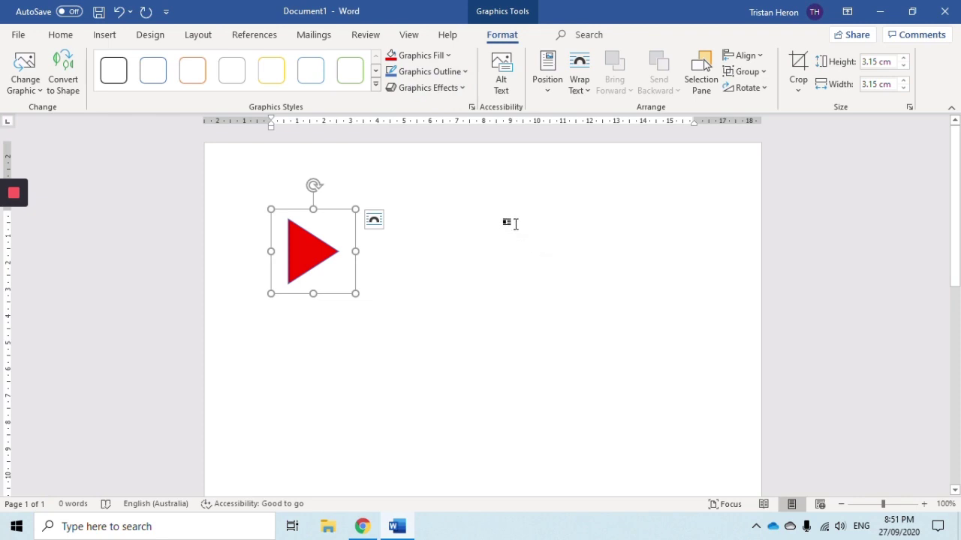
pyautogui.click(514, 223)
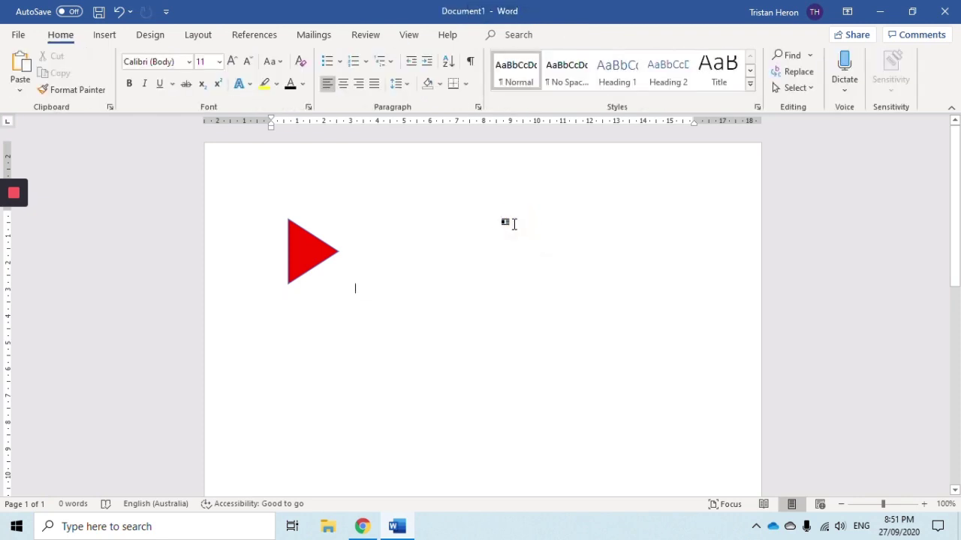
# Look through the icon categories and search for "Computer" icons, closing the icon library without inserting any.
pyautogui.click(105, 38)
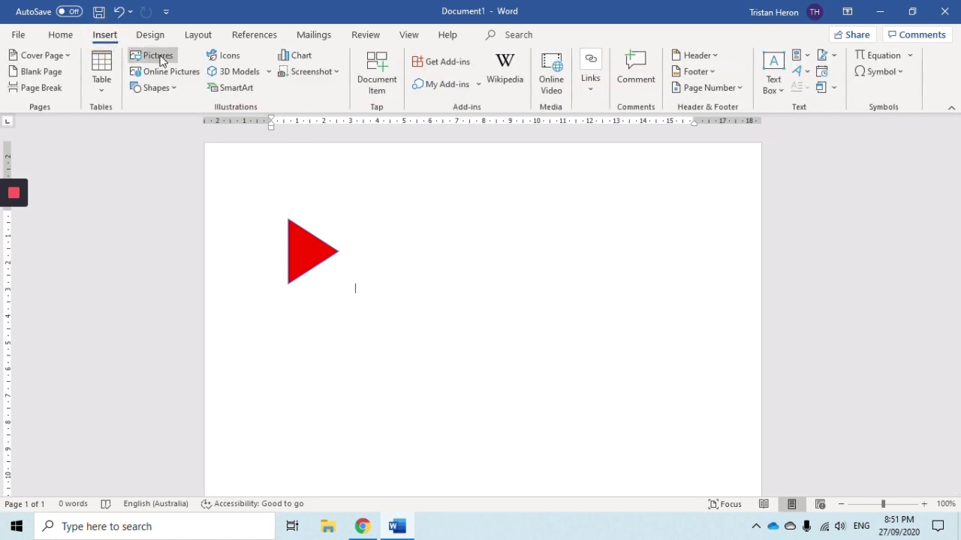
pyautogui.click(230, 58)
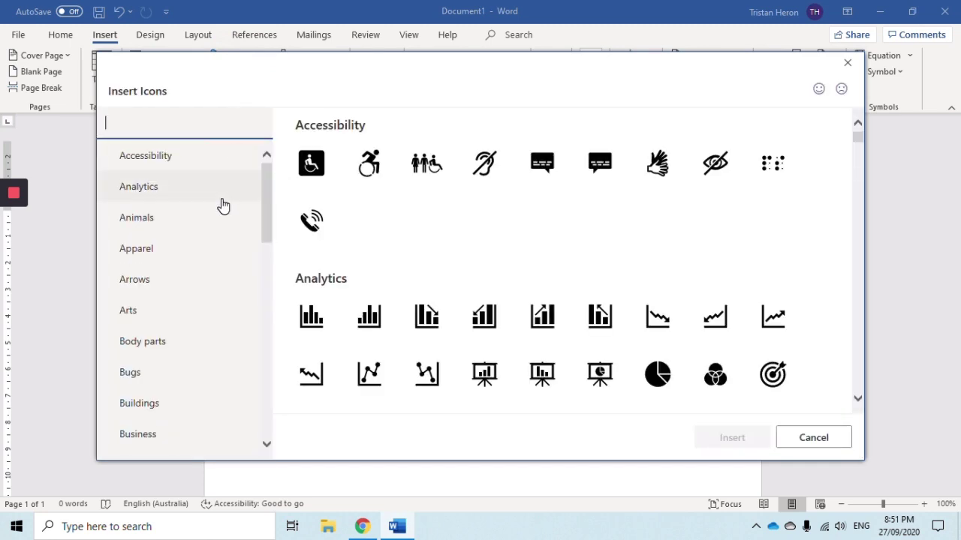
pyautogui.scroll(-3, 224, 199)
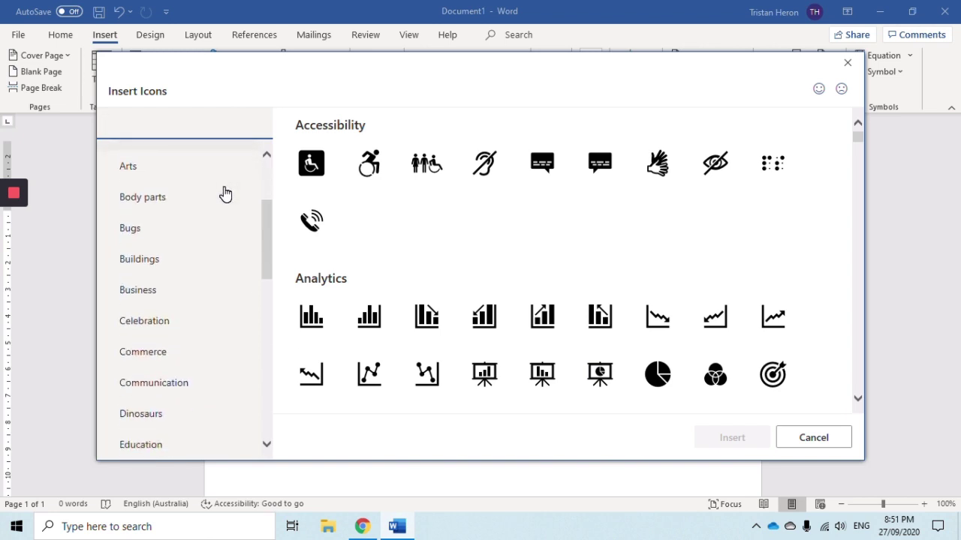
pyautogui.scroll(-3, 226, 195)
pyautogui.scroll(-6, 224, 194)
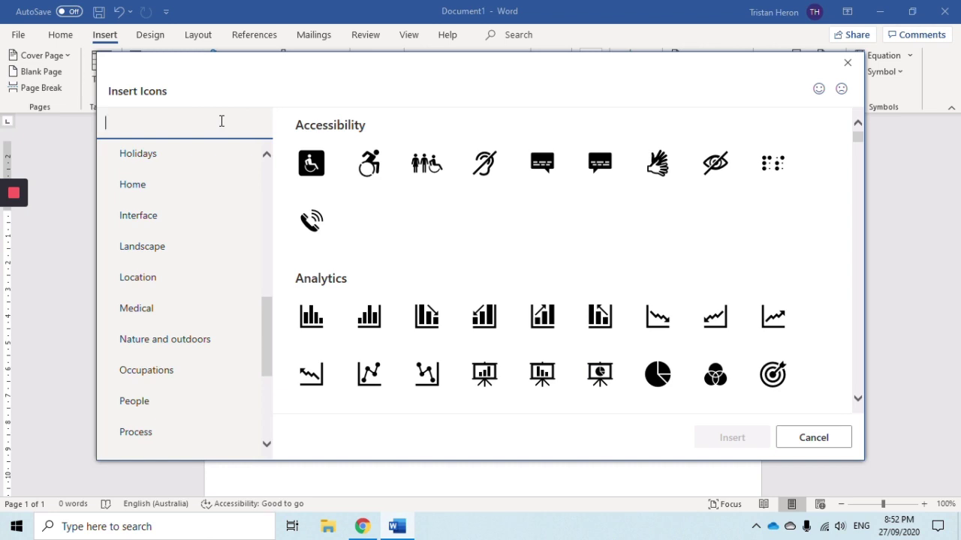
pyautogui.write('Computer')
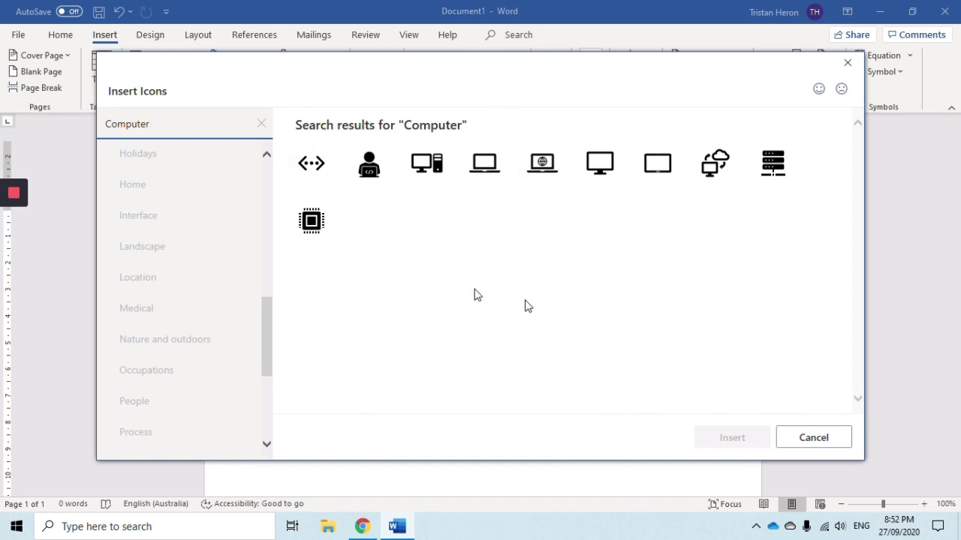
pyautogui.click(795, 437)
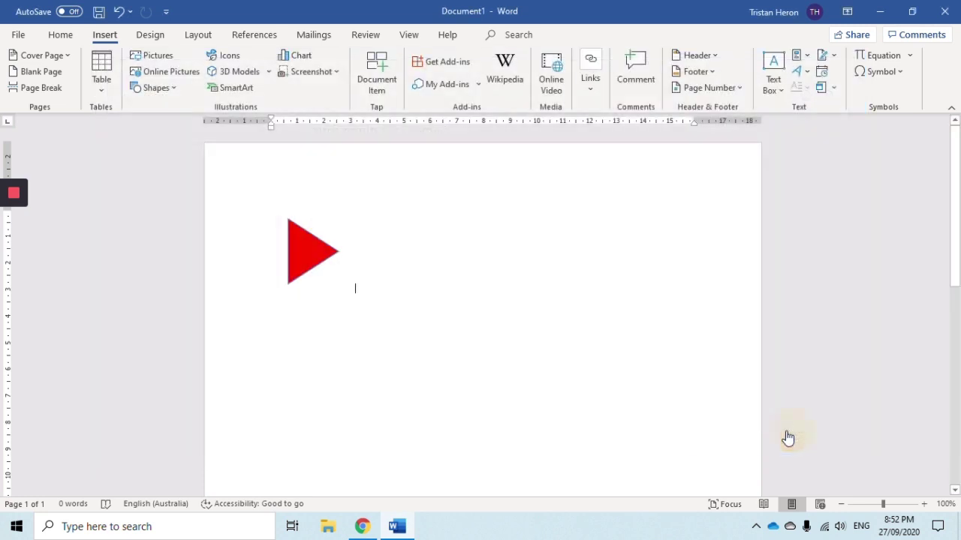
# Look through the full range of drawable shapes, from lines and basic shapes to flowchart symbols, banners and callouts.
pyautogui.click(174, 89)
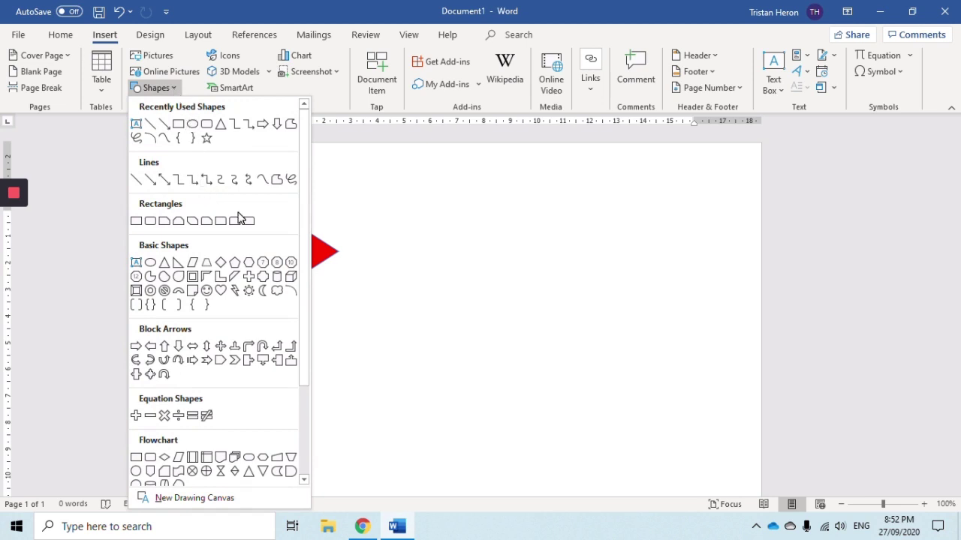
pyautogui.scroll(-2, 245, 212)
pyautogui.scroll(-1, 244, 210)
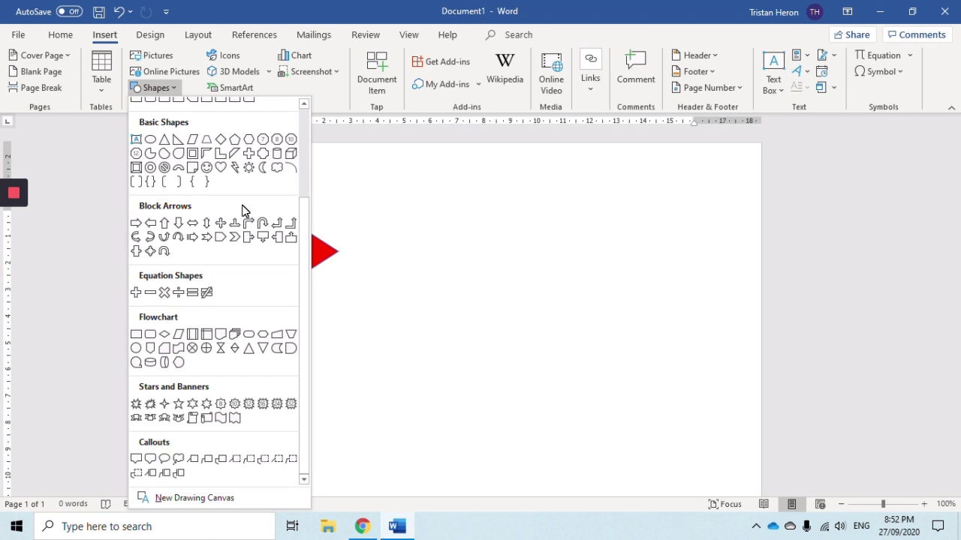
pyautogui.scroll(3, 244, 213)
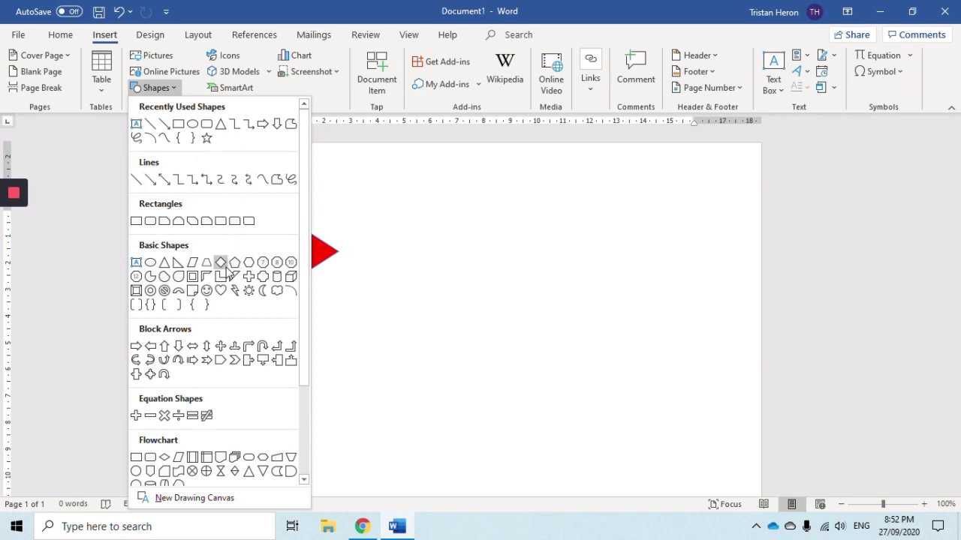
pyautogui.scroll(-2, 226, 272)
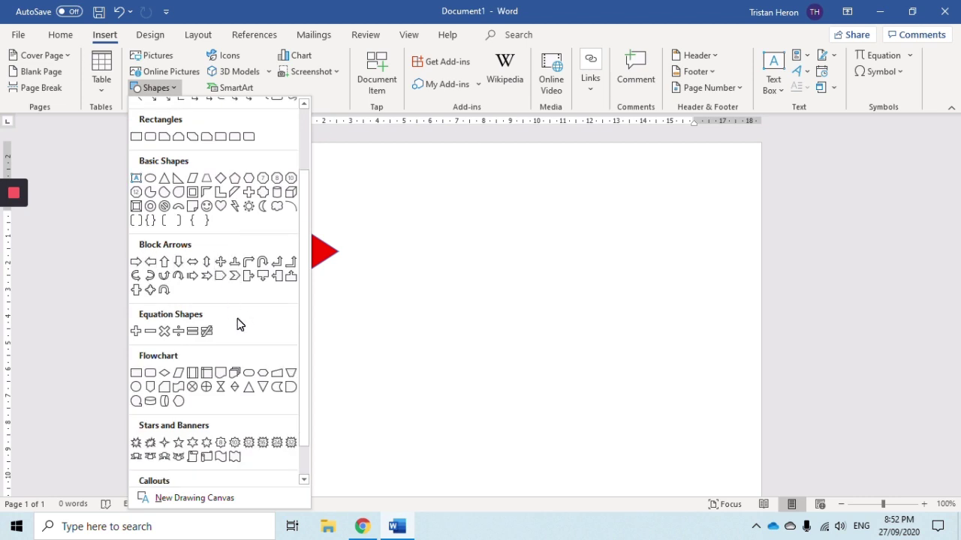
pyautogui.scroll(-1, 239, 324)
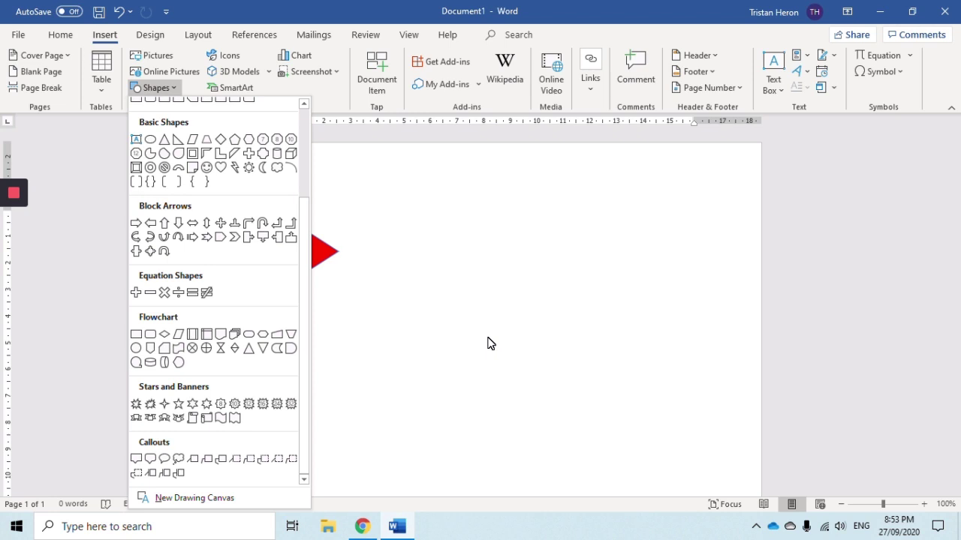
pyautogui.click(292, 348)
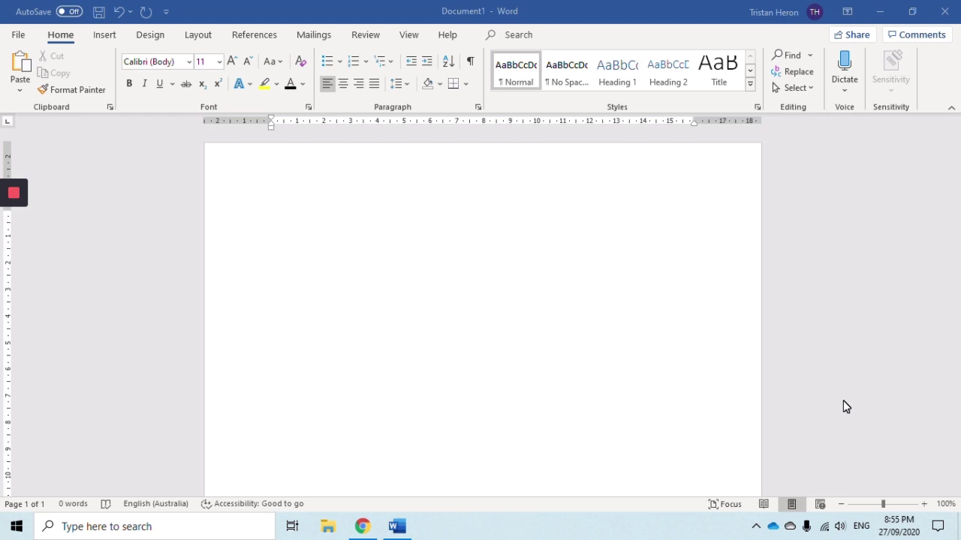
# Check that the dictation language is English (Australia) and dictate two paragraphs about the dictation feature into the blank document.
pyautogui.click(501, 12)
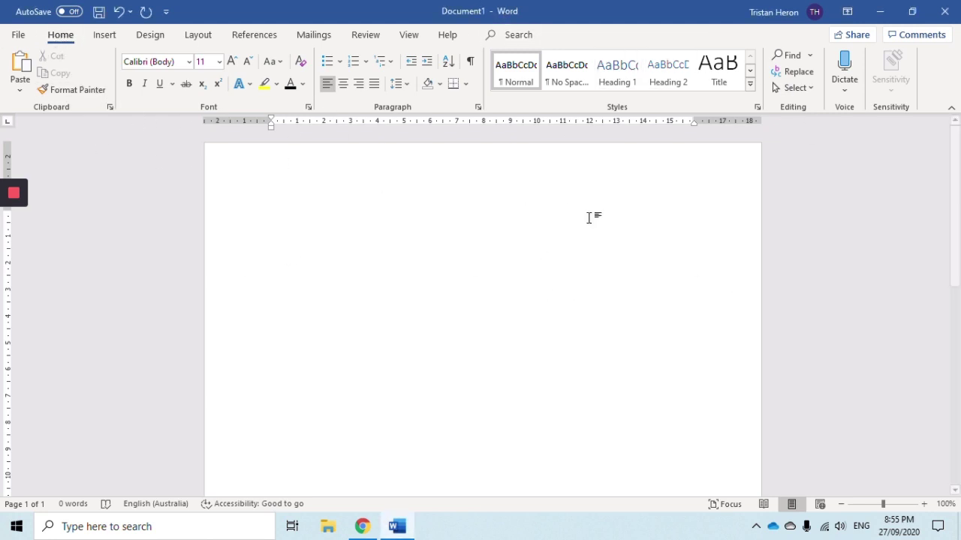
pyautogui.click(848, 91)
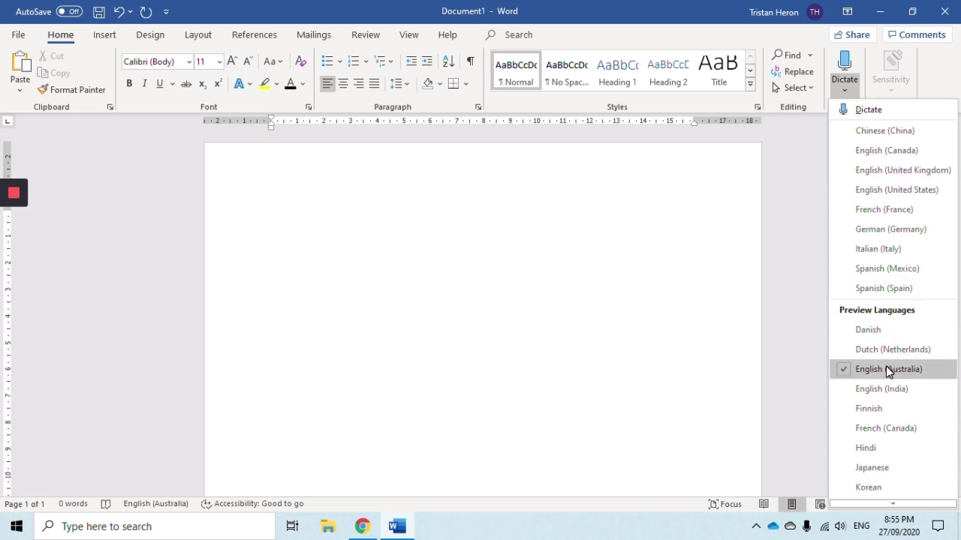
pyautogui.click(796, 267)
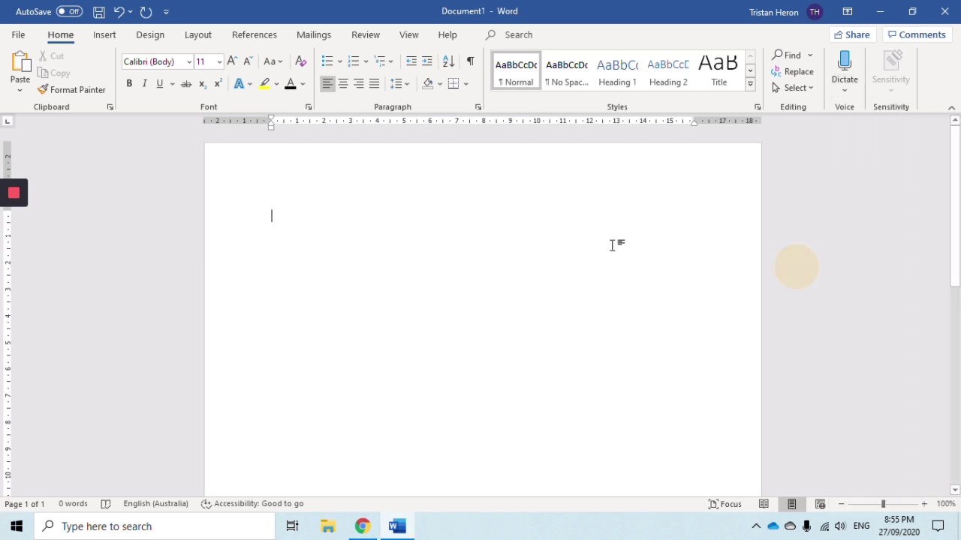
pyautogui.click(843, 66)
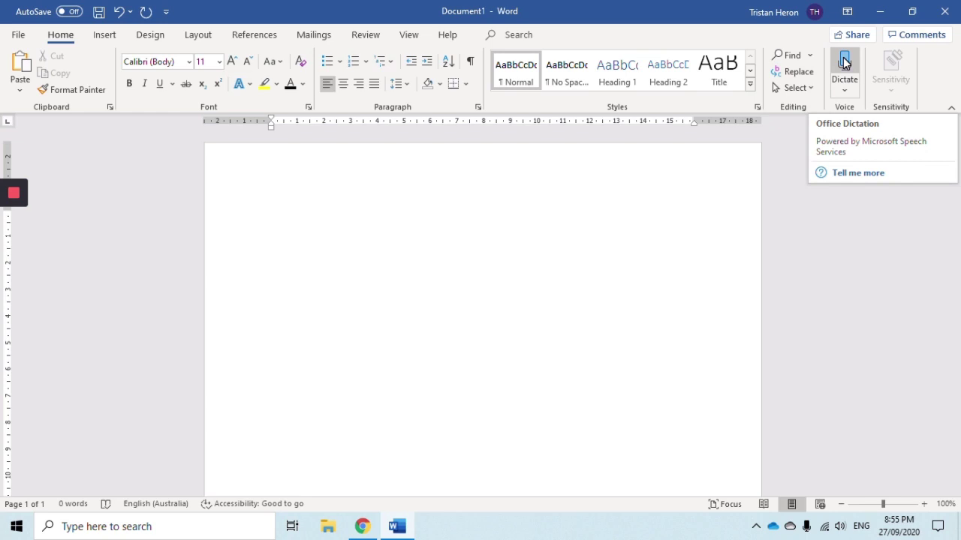
pyautogui.click(844, 63)
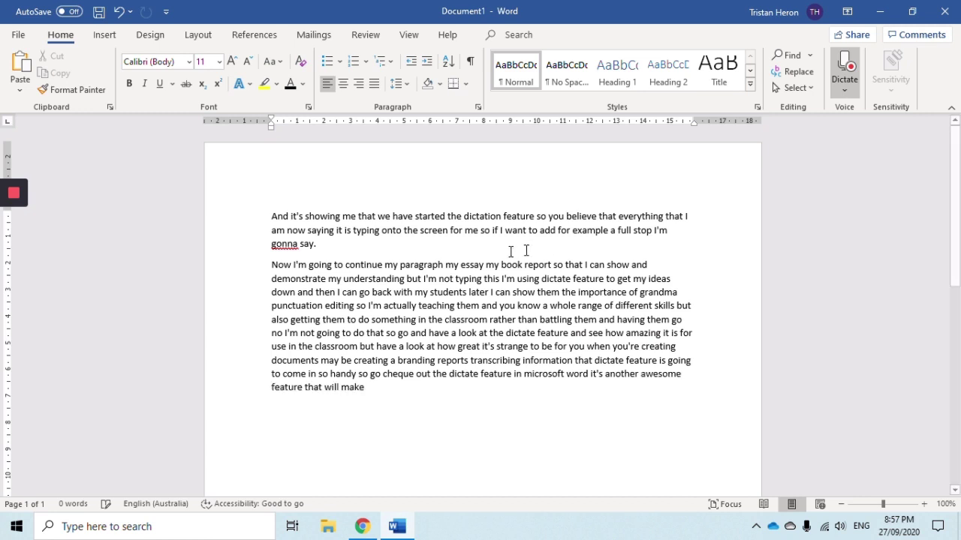
pyautogui.moveTo(18, 203)
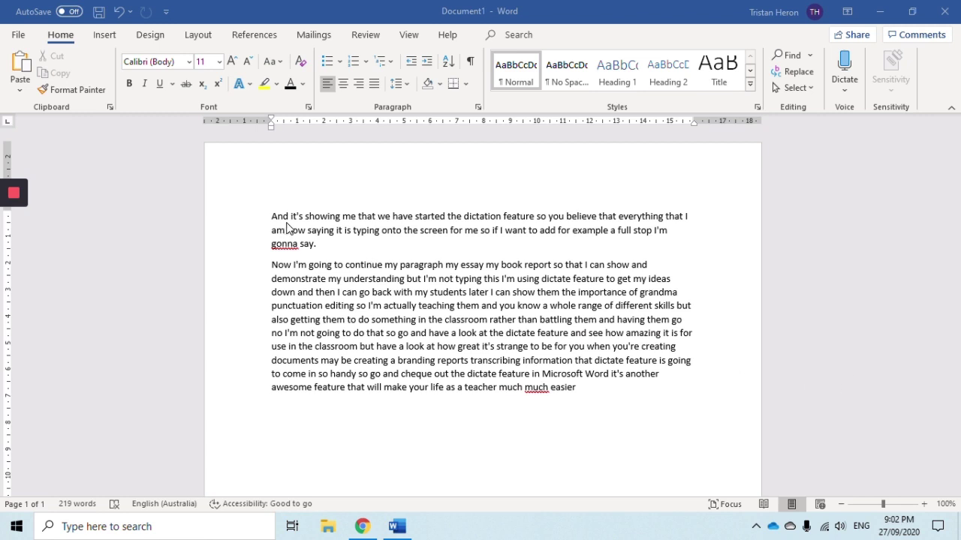
# Open the dictated text in Immersive Reader.
pyautogui.click(360, 42)
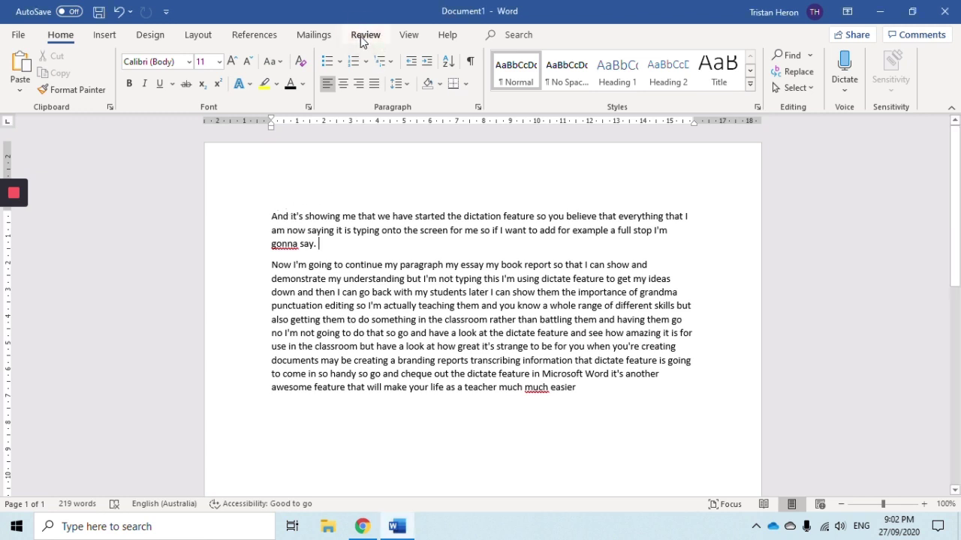
pyautogui.click(365, 36)
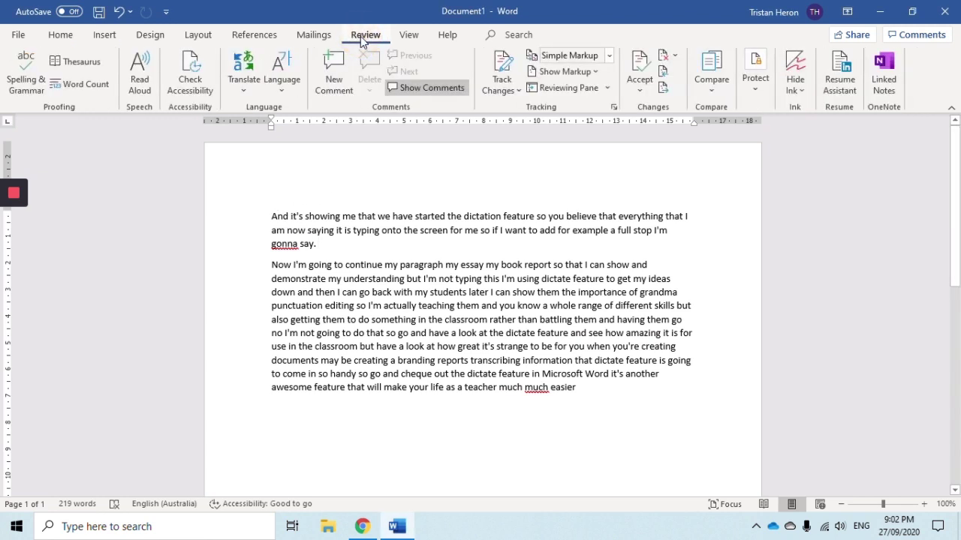
pyautogui.click(404, 38)
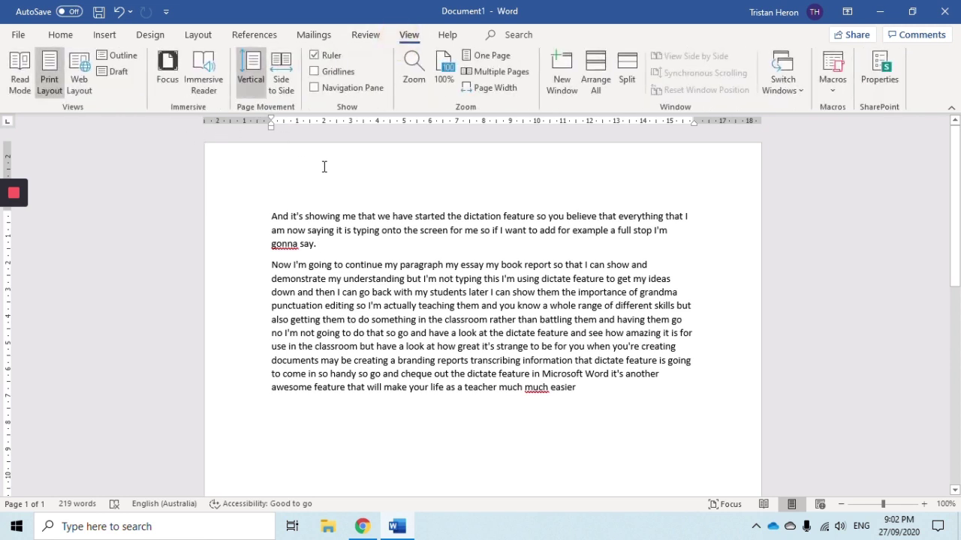
pyautogui.click(206, 79)
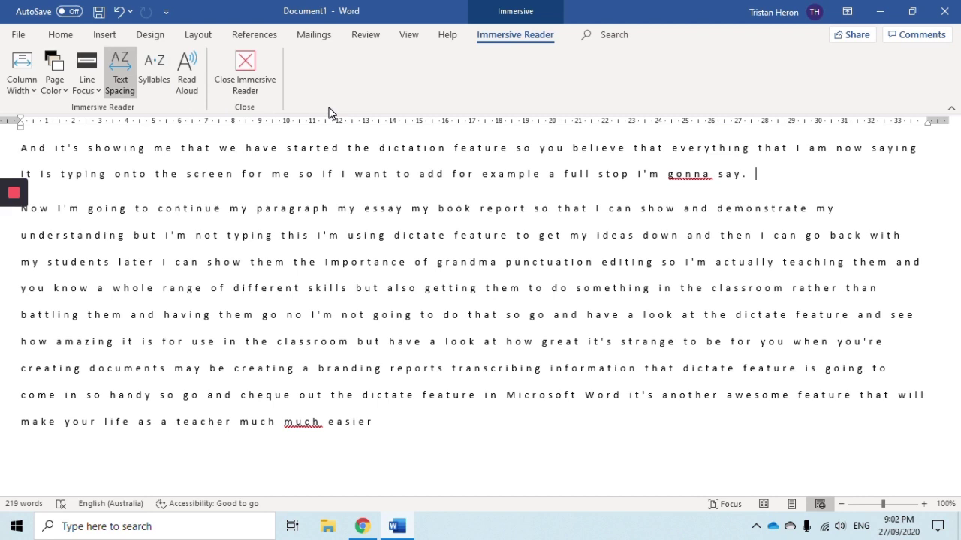
# Try the Moderate column width, set the columns to Very Narrow, and colour the reading page light green.
pyautogui.click(21, 92)
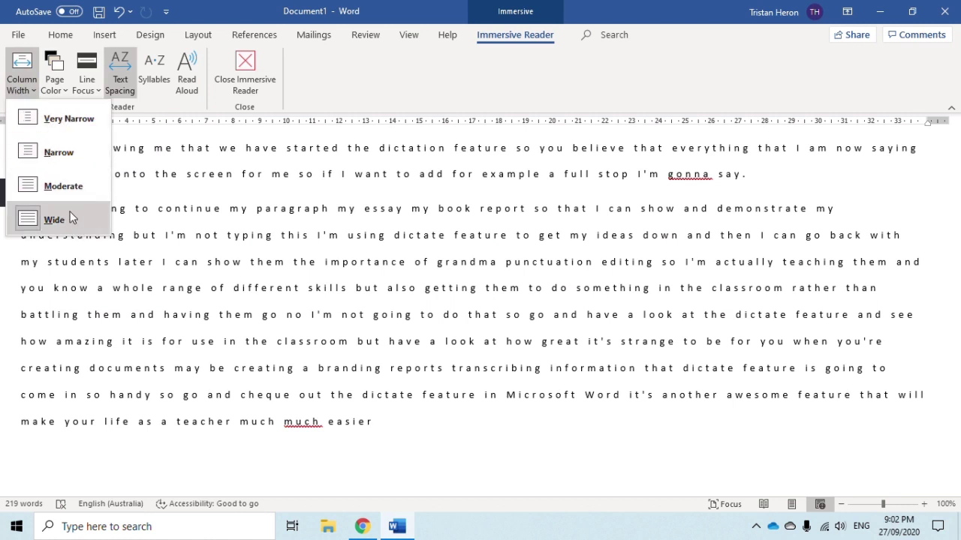
pyautogui.click(60, 189)
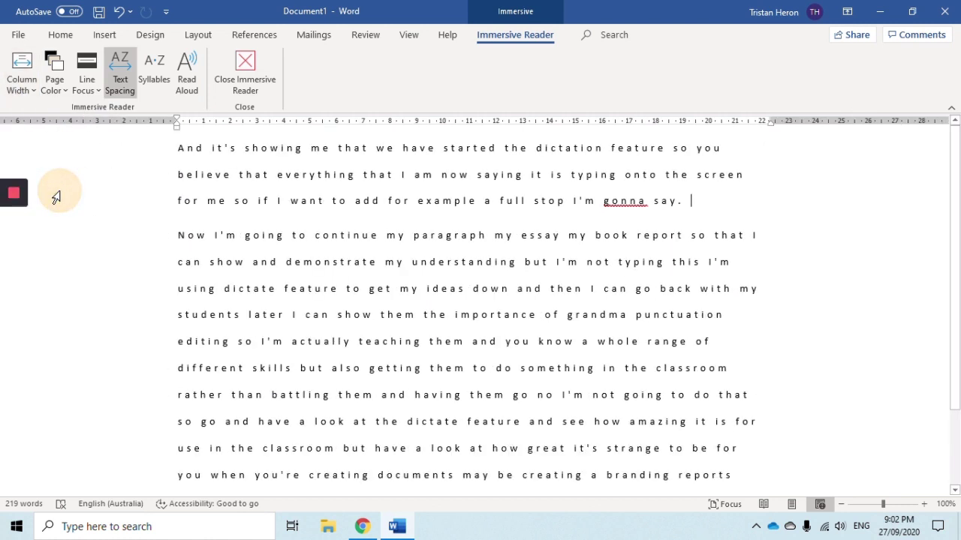
pyautogui.click(32, 86)
pyautogui.click(34, 118)
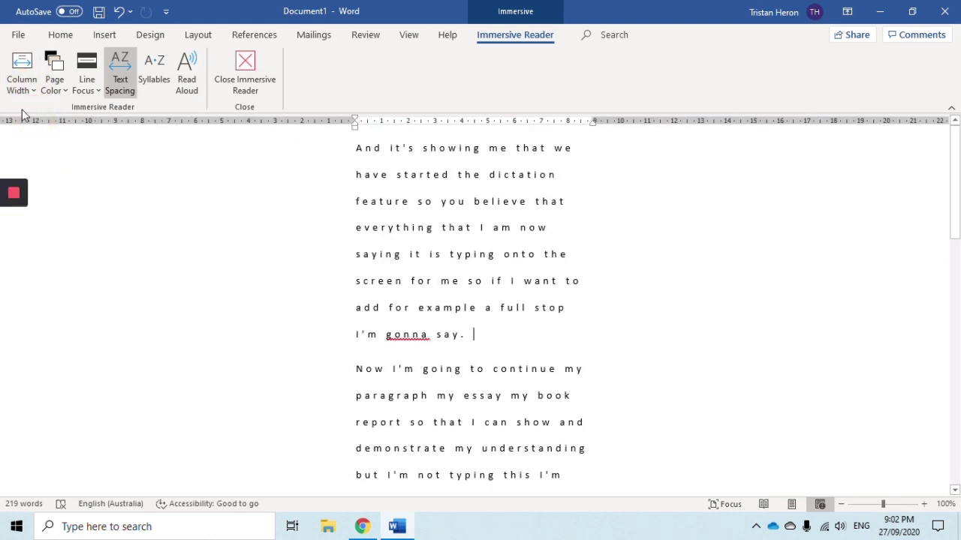
pyautogui.click(51, 94)
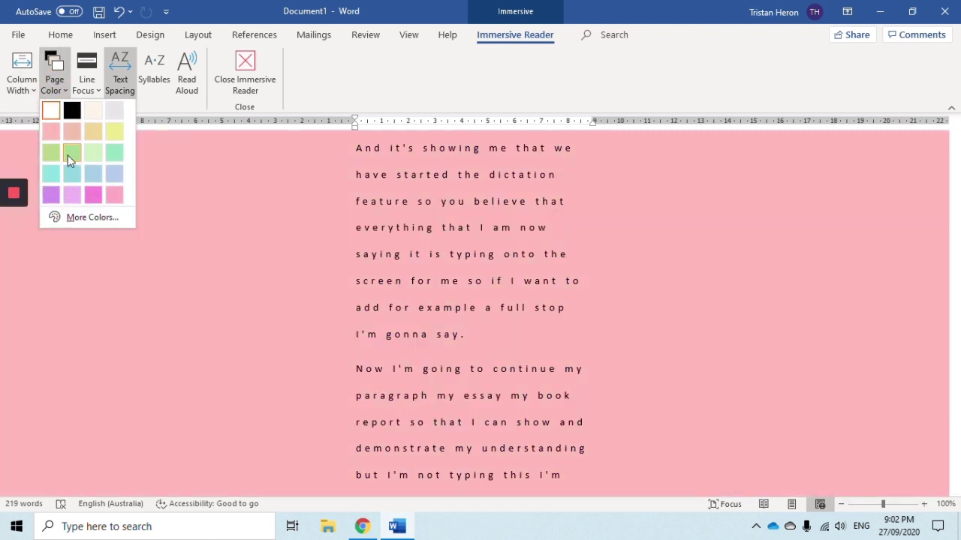
pyautogui.click(69, 156)
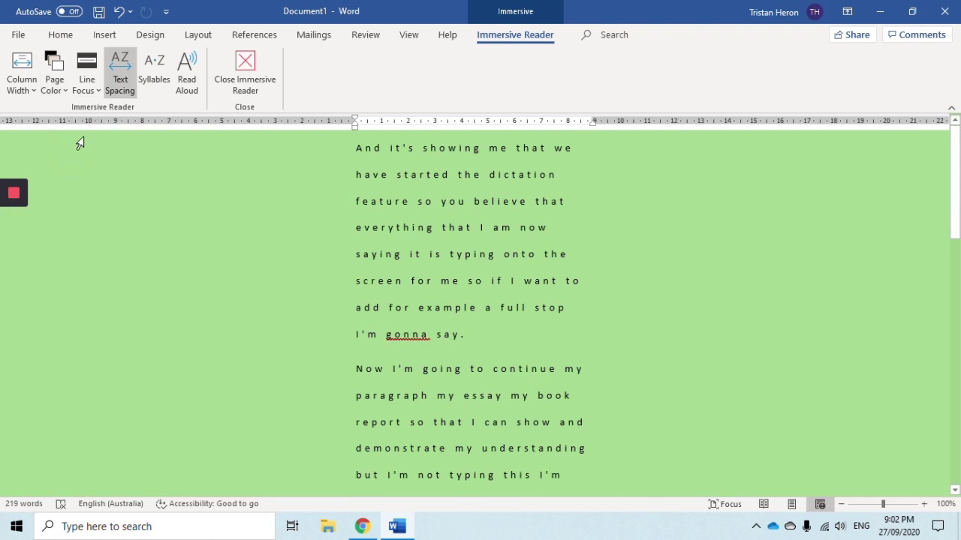
# Try the None, One Line and Three Lines settings for line focus, and set it to Five Lines.
pyautogui.click(95, 88)
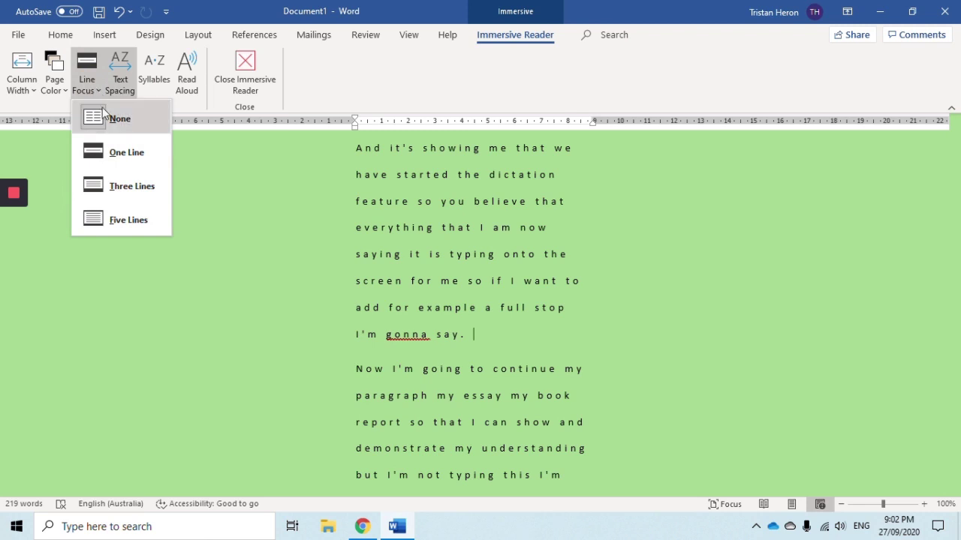
pyautogui.click(112, 118)
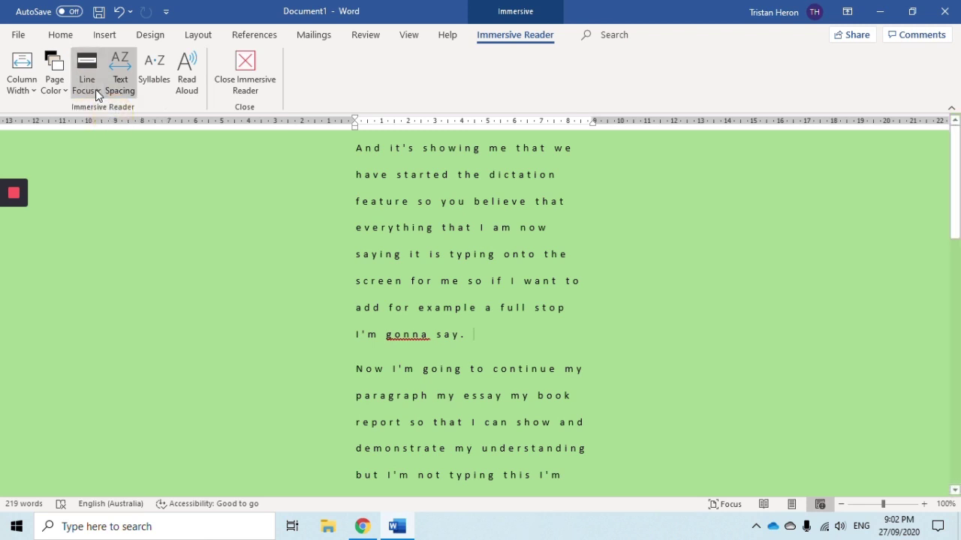
pyautogui.click(95, 88)
pyautogui.click(133, 158)
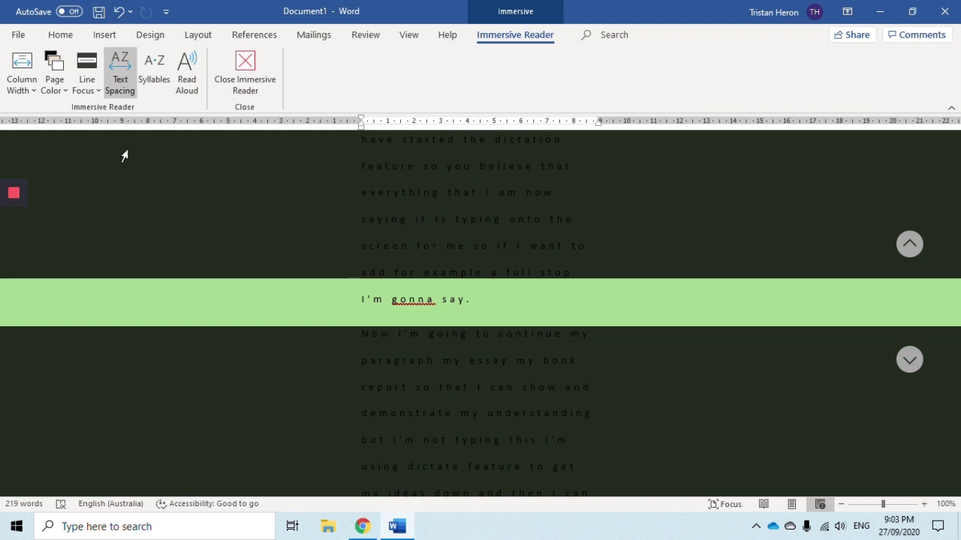
pyautogui.click(83, 84)
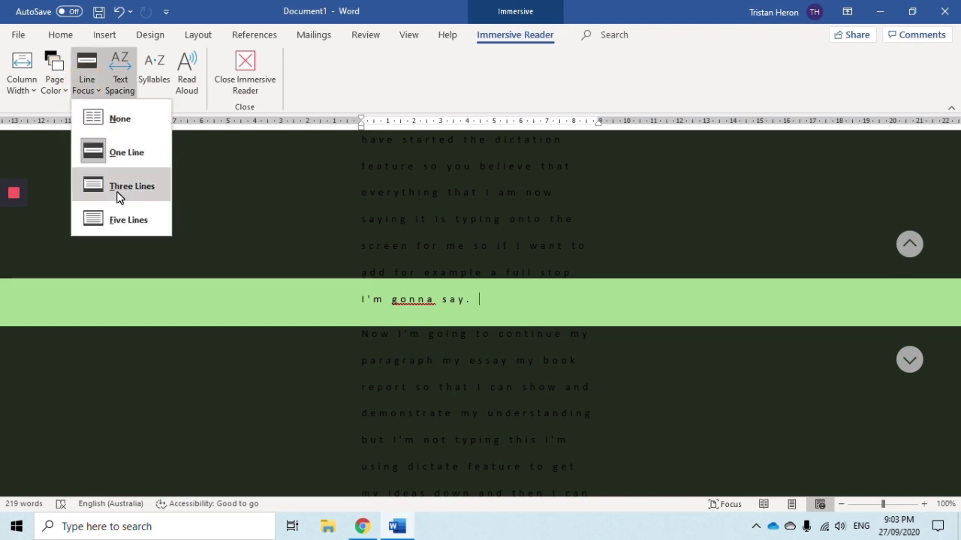
pyautogui.click(118, 189)
pyautogui.click(95, 90)
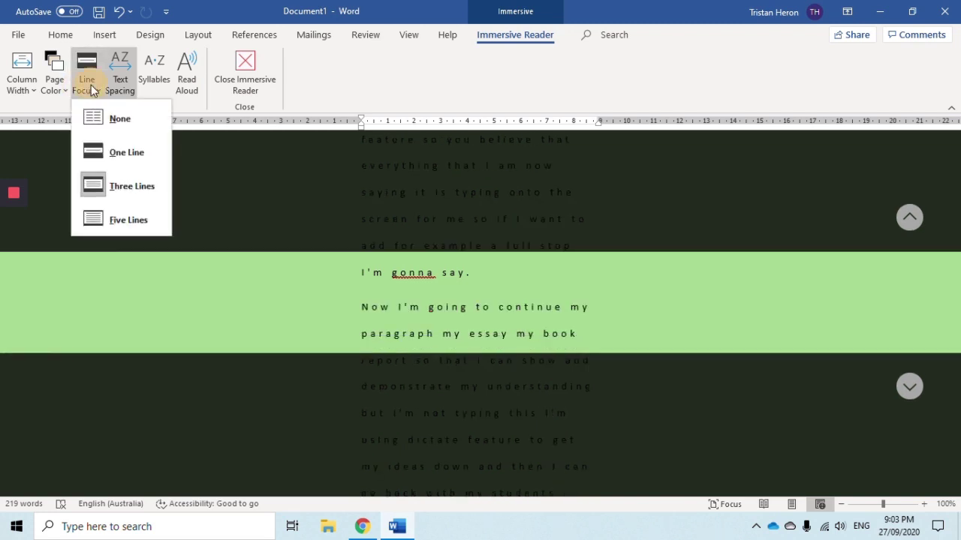
pyautogui.click(107, 215)
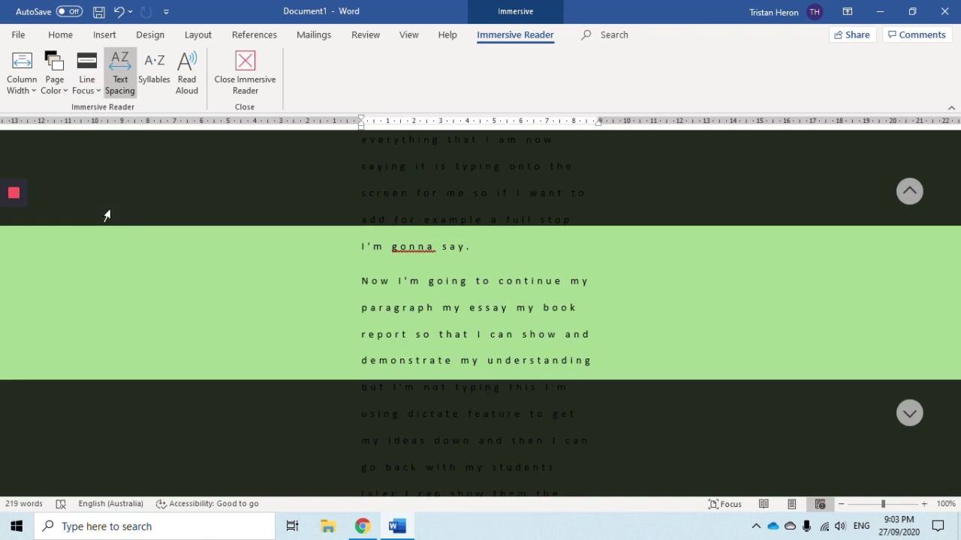
# Compare the text with and without wide text spacing, leaving it off, and move the line focus up to the start of the text.
pyautogui.click(124, 87)
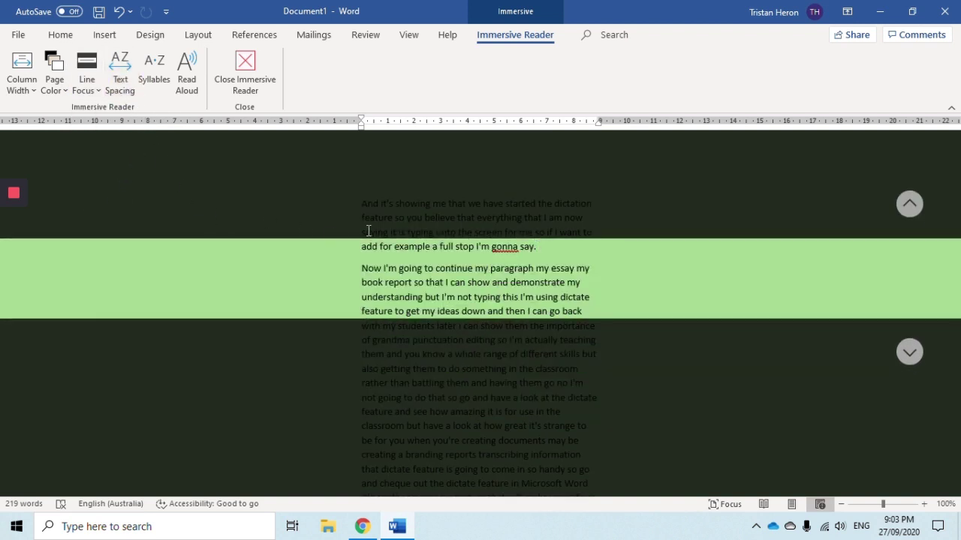
pyautogui.click(910, 238)
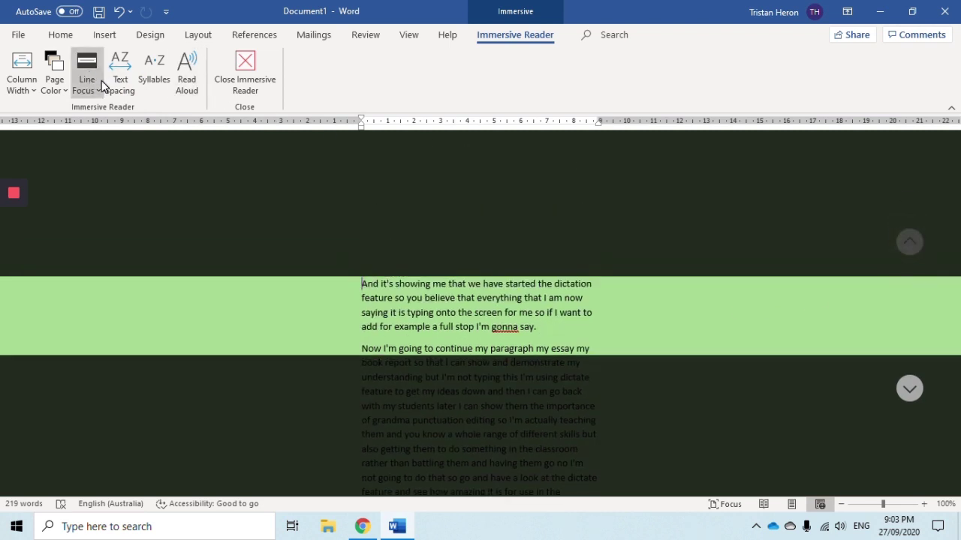
pyautogui.click(126, 83)
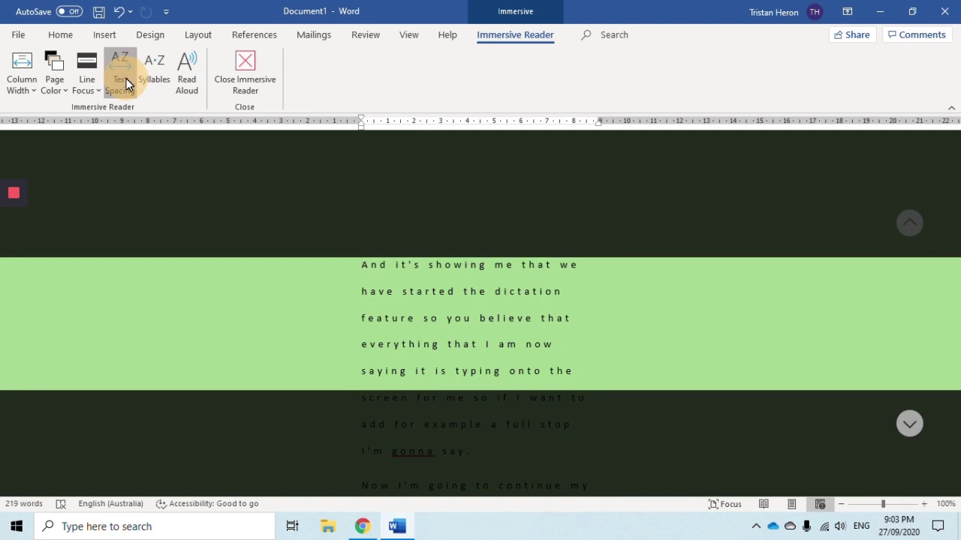
pyautogui.click(126, 83)
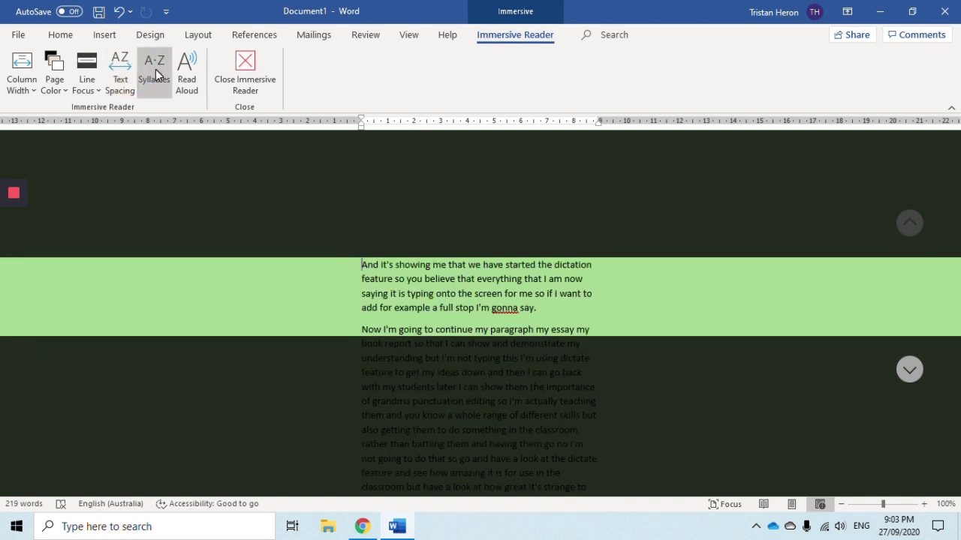
# Split the words into syllables and have the text read aloud from the start, pausing within the first paragraph.
pyautogui.click(155, 69)
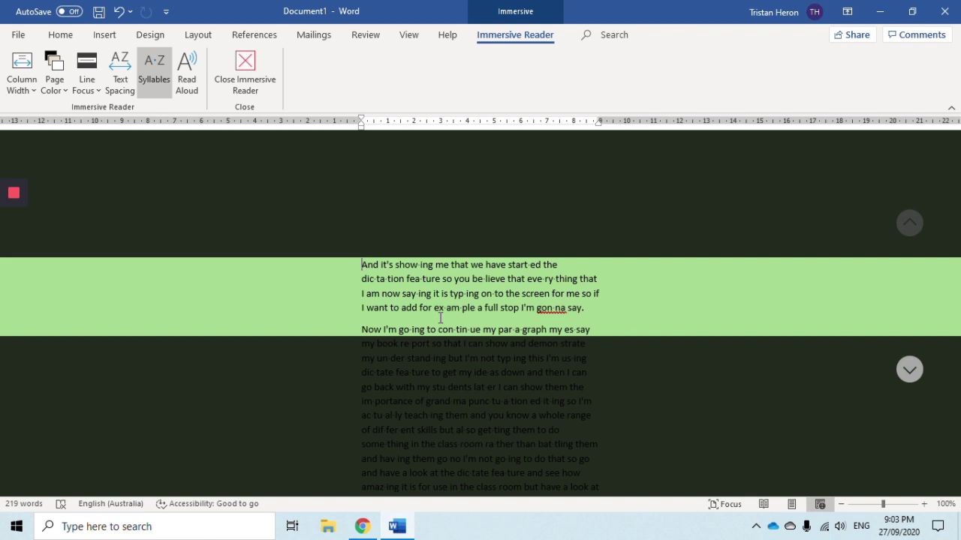
pyautogui.click(185, 82)
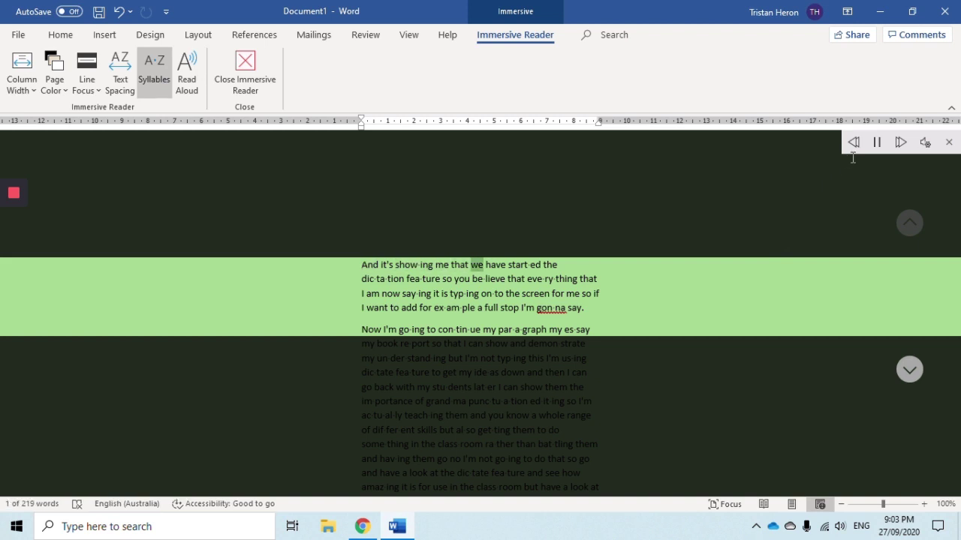
pyautogui.click(924, 145)
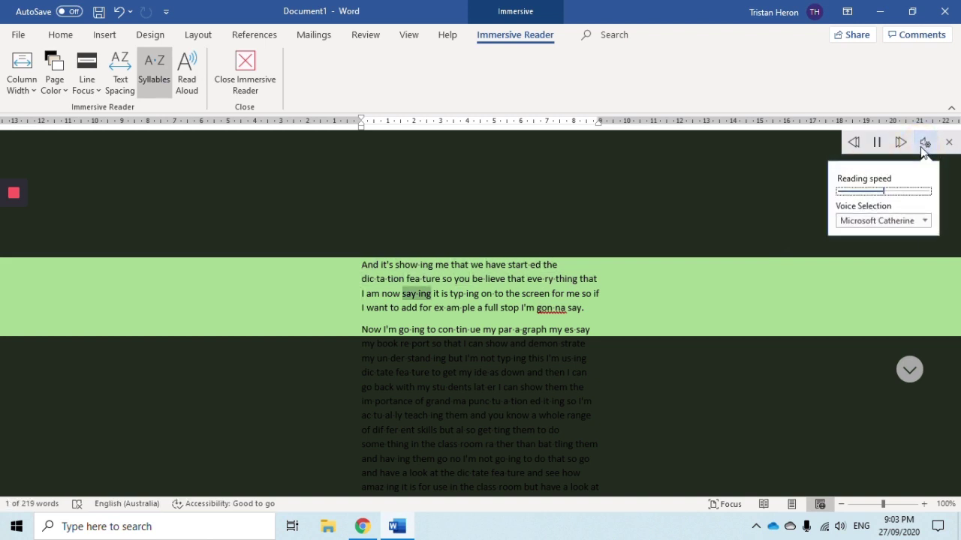
pyautogui.click(877, 144)
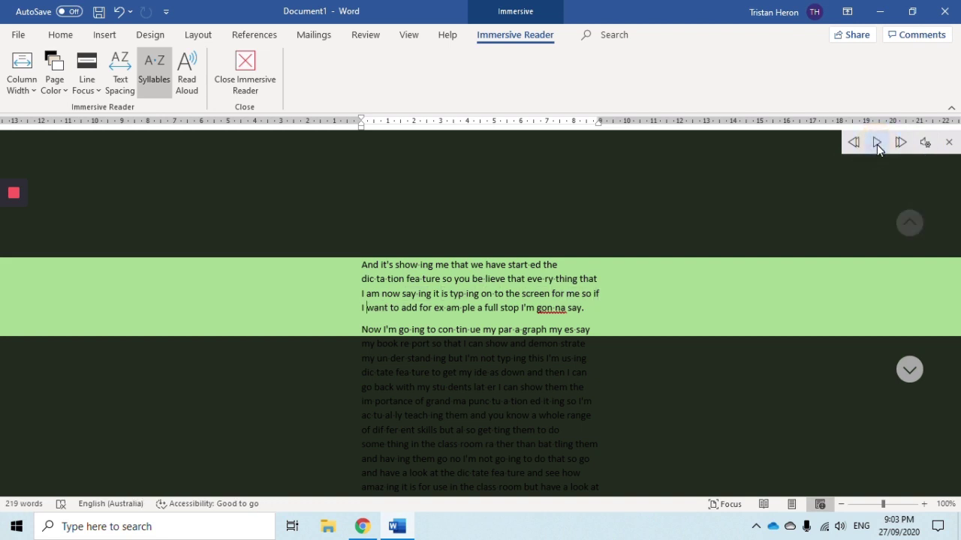
# Slow the Read Aloud reading speed to near its minimum and check the available voices, closing the voice settings.
pyautogui.click(923, 144)
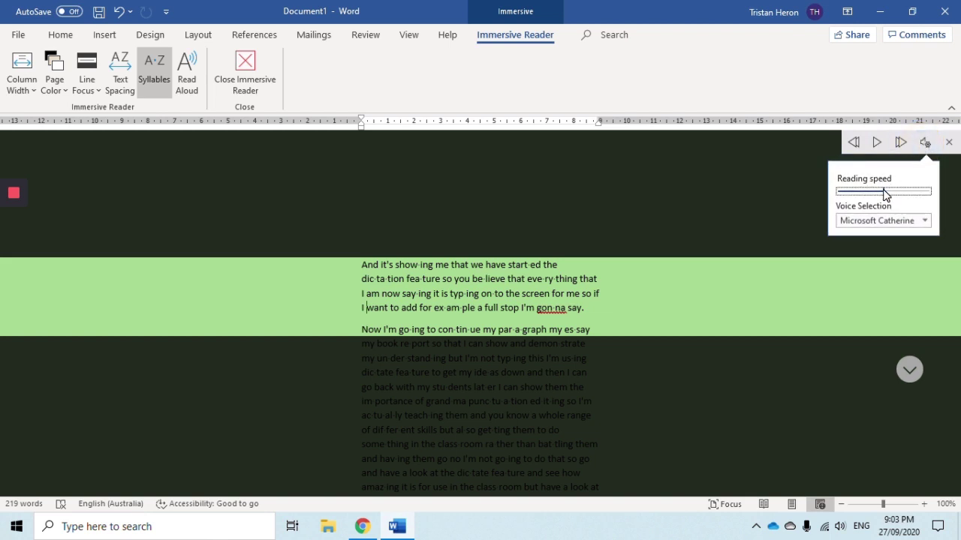
pyautogui.moveTo(883, 192); pyautogui.dragTo(846, 193)
pyautogui.click(924, 222)
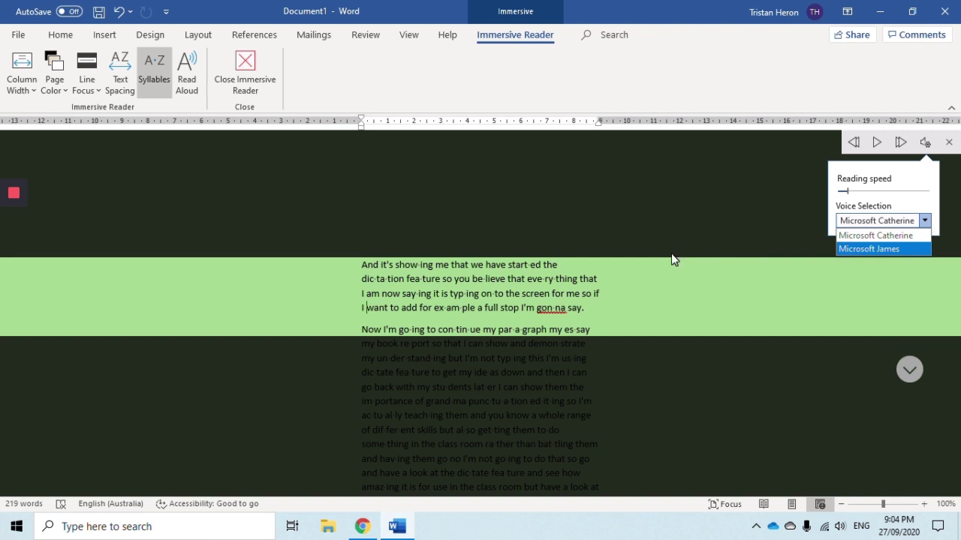
pyautogui.click(655, 216)
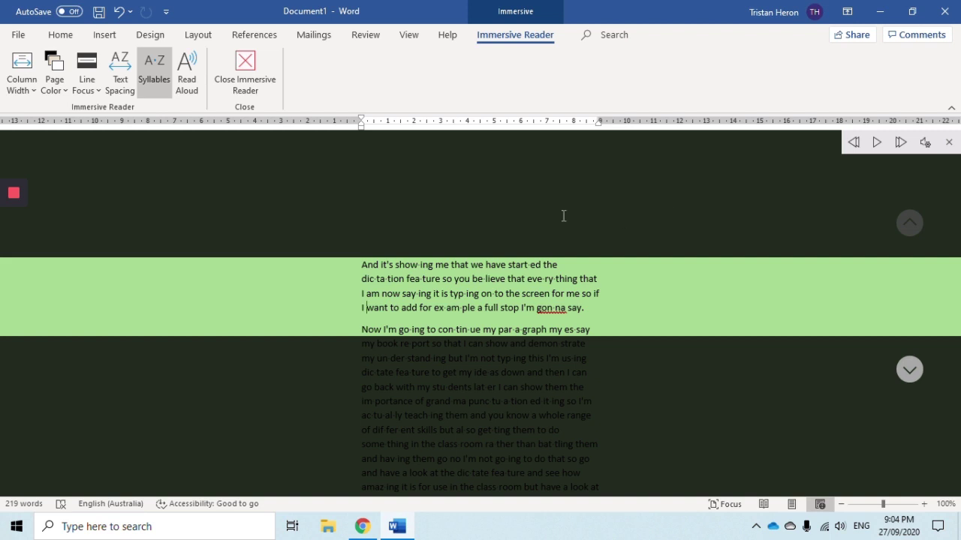
pyautogui.moveTo(9, 208)
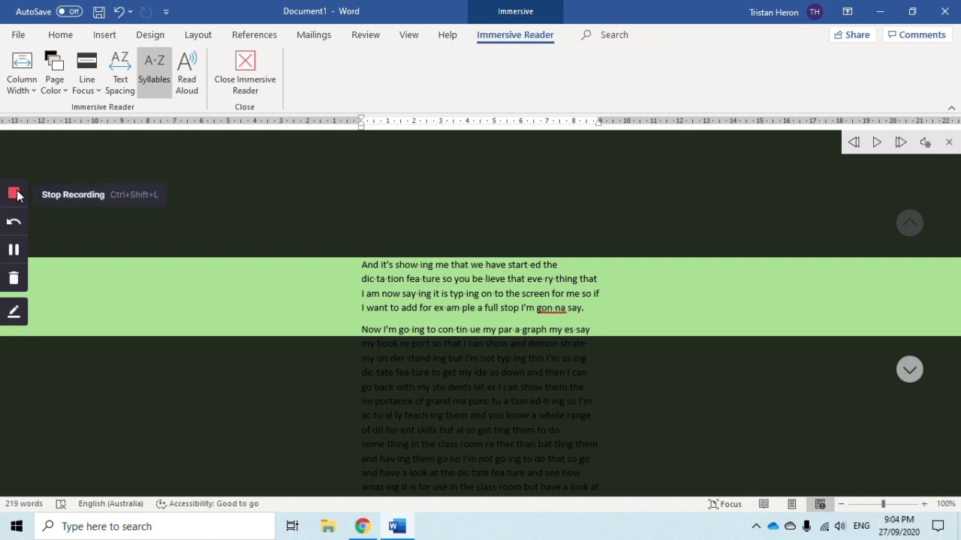
pyautogui.click(14, 193)
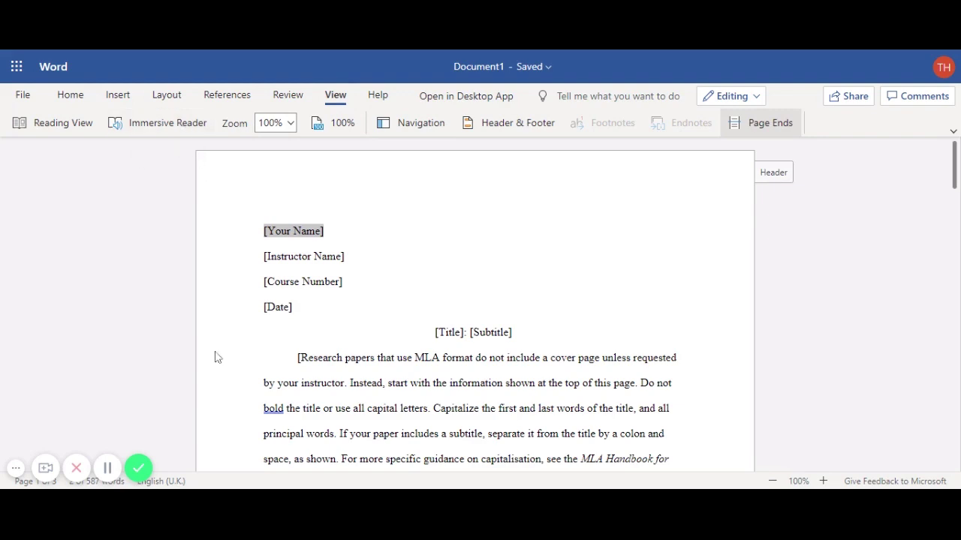
# Open the MLA paper in Immersive Reader and have it read aloud from the start, pausing within the first line.
pyautogui.scroll(-1, 218, 358)
pyautogui.scroll(-10, 474, 305)
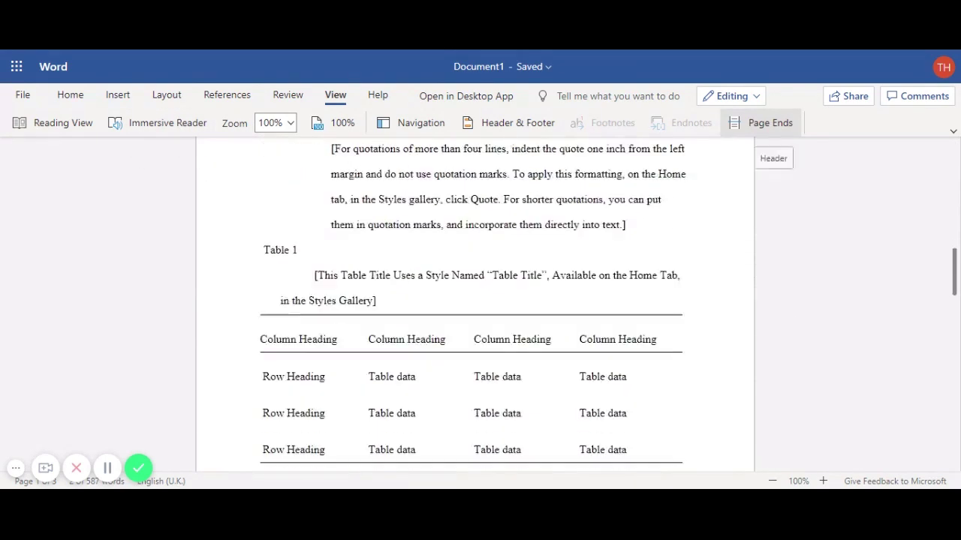
pyautogui.scroll(15, 474, 305)
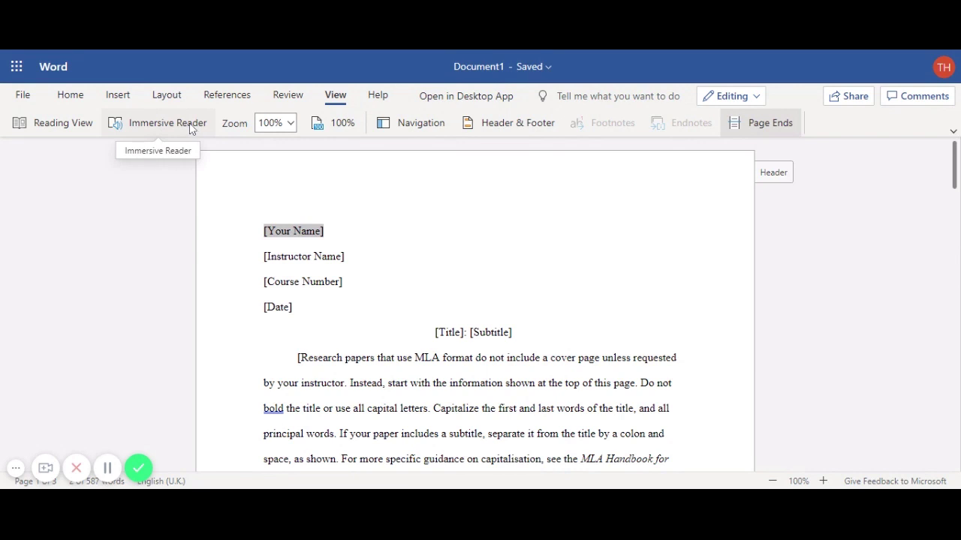
pyautogui.click(190, 128)
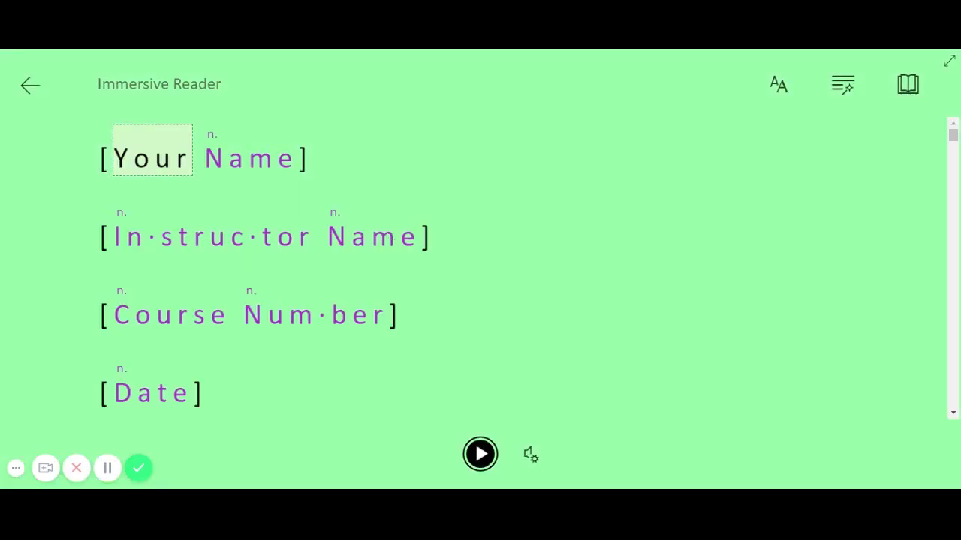
pyautogui.click(481, 453)
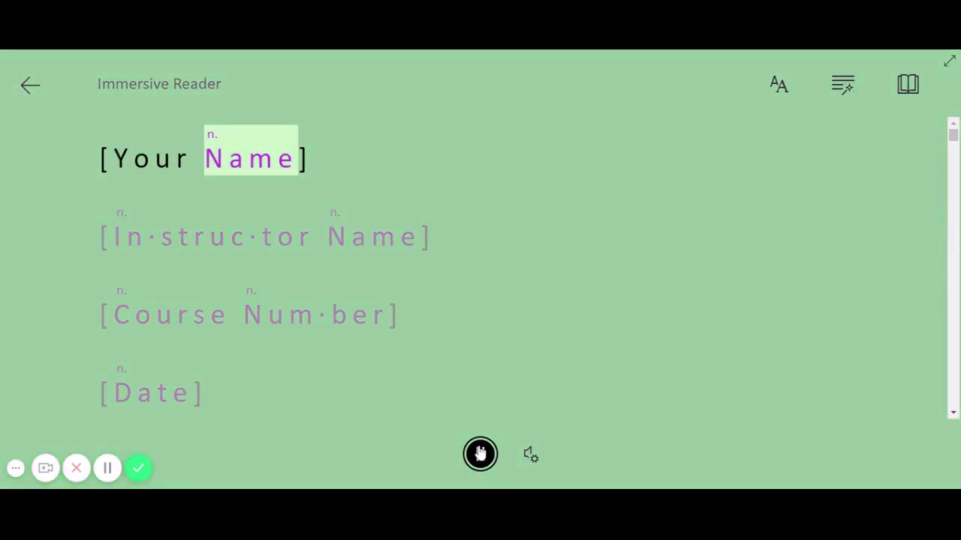
pyautogui.click(480, 454)
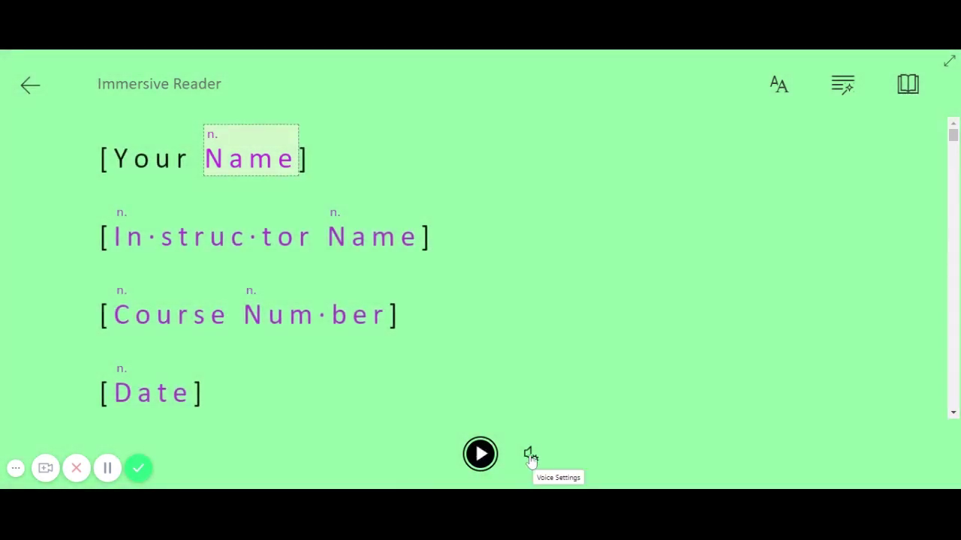
# Raise the reading voice speed by one notch, keeping the Female voice, and close the voice settings.
pyautogui.click(530, 455)
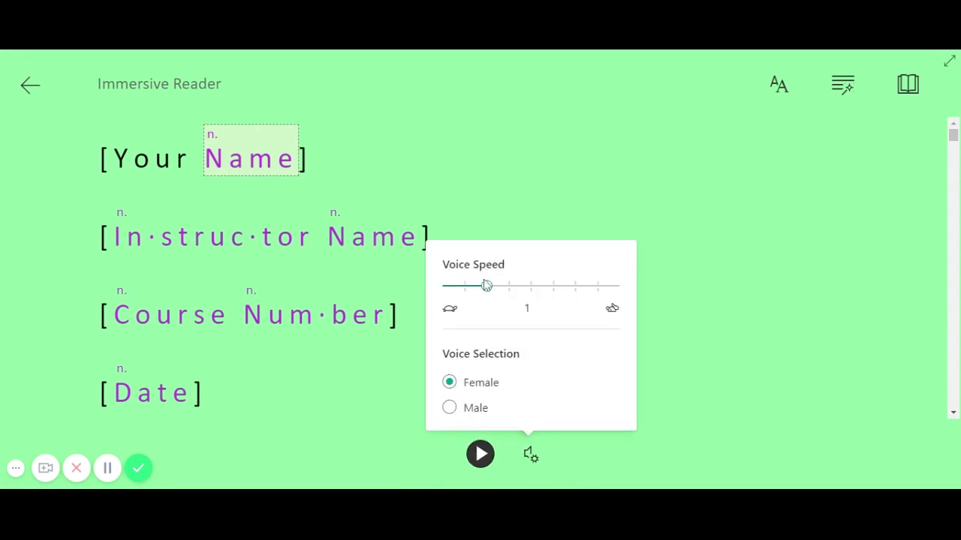
pyautogui.moveTo(487, 292); pyautogui.dragTo(509, 293)
pyautogui.click(744, 428)
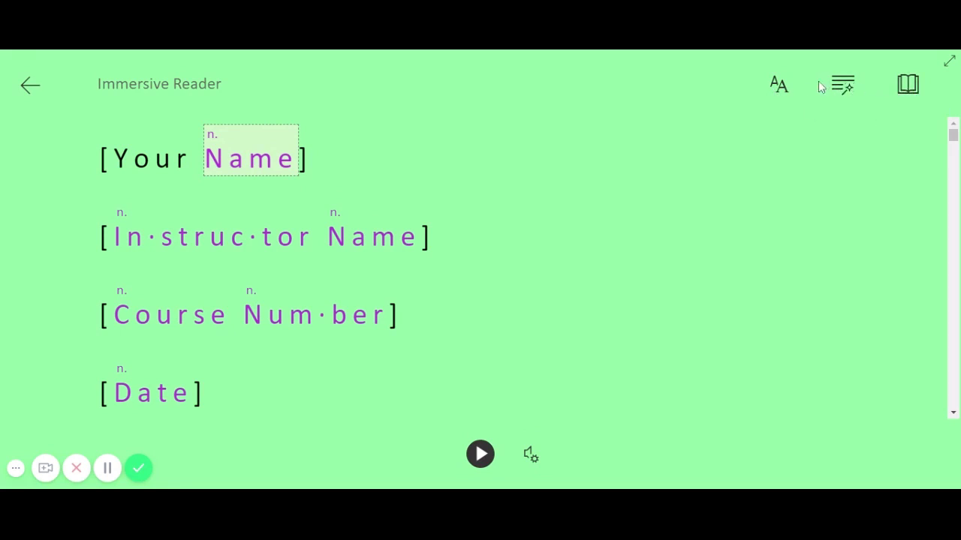
# Reduce the text size to 14 and compare the text with and without increased spacing, leaving it on.
pyautogui.click(779, 86)
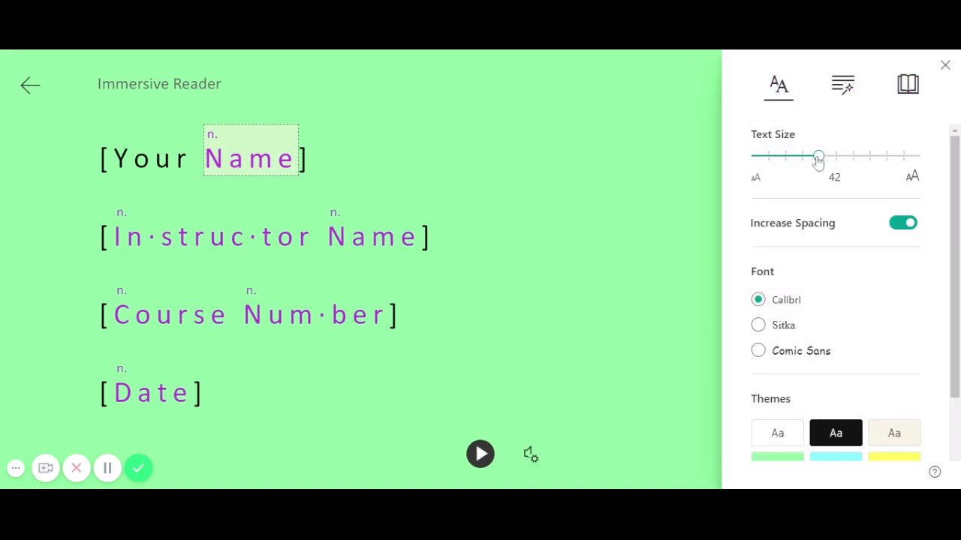
pyautogui.moveTo(819, 162); pyautogui.dragTo(756, 177)
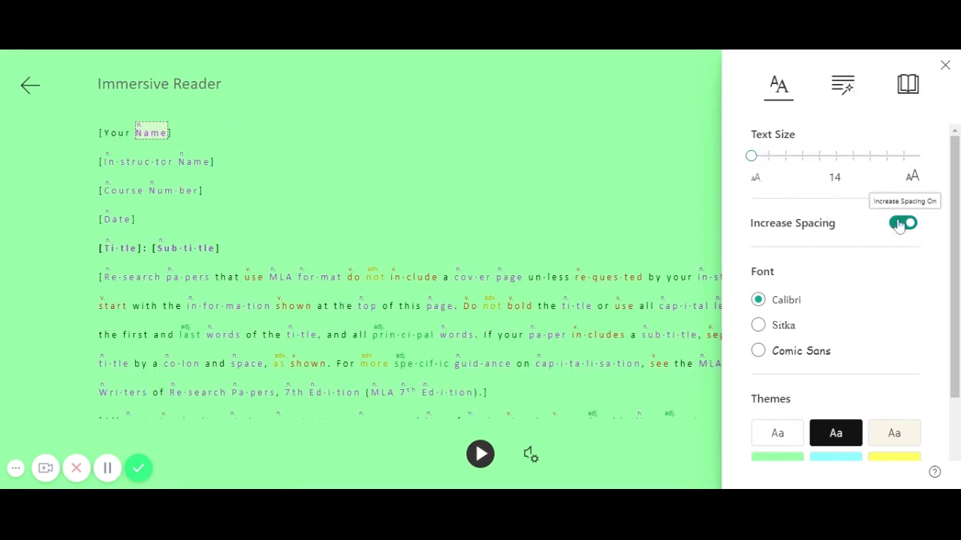
pyautogui.click(899, 225)
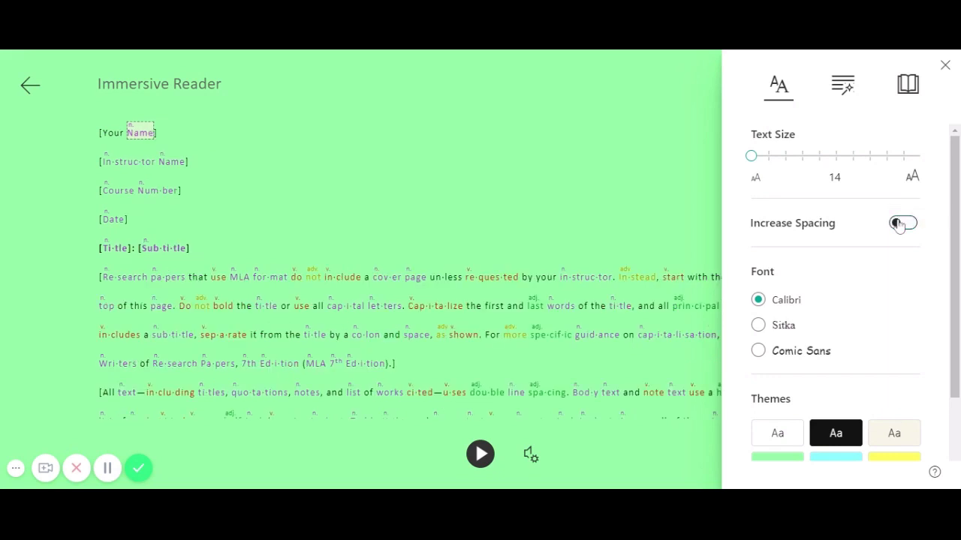
pyautogui.click(899, 224)
# Try the Sitka font for the reading text, and set the font to Comic Sans.
pyautogui.scroll(-2, 808, 299)
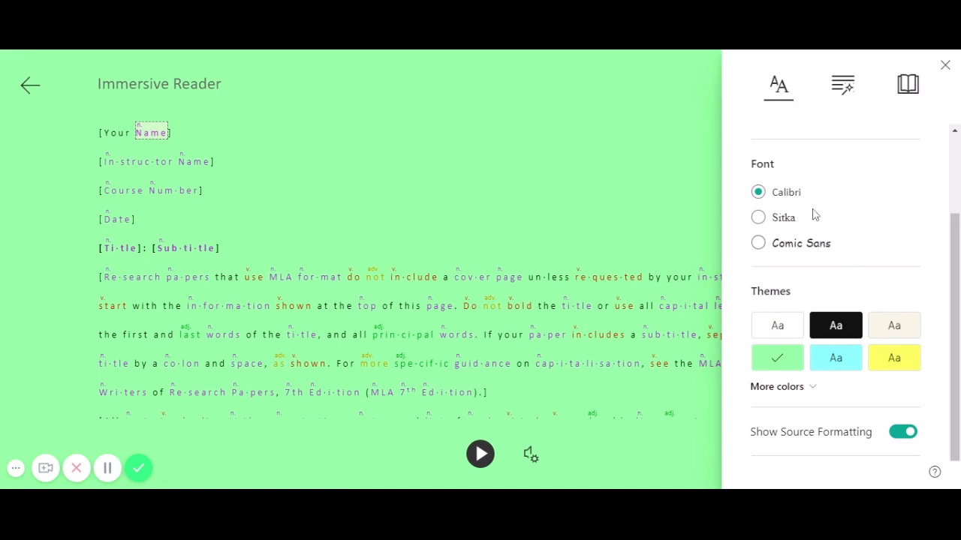
pyautogui.click(781, 217)
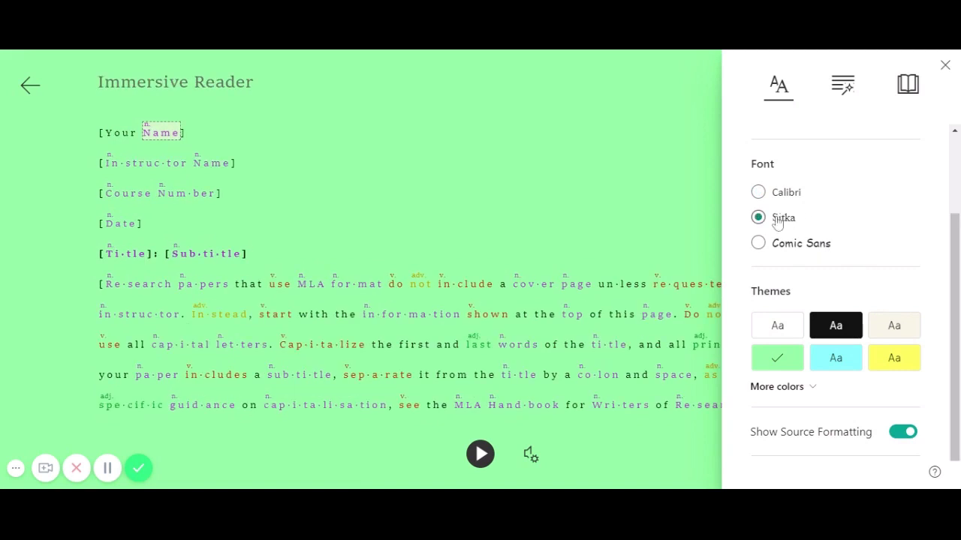
pyautogui.click(779, 241)
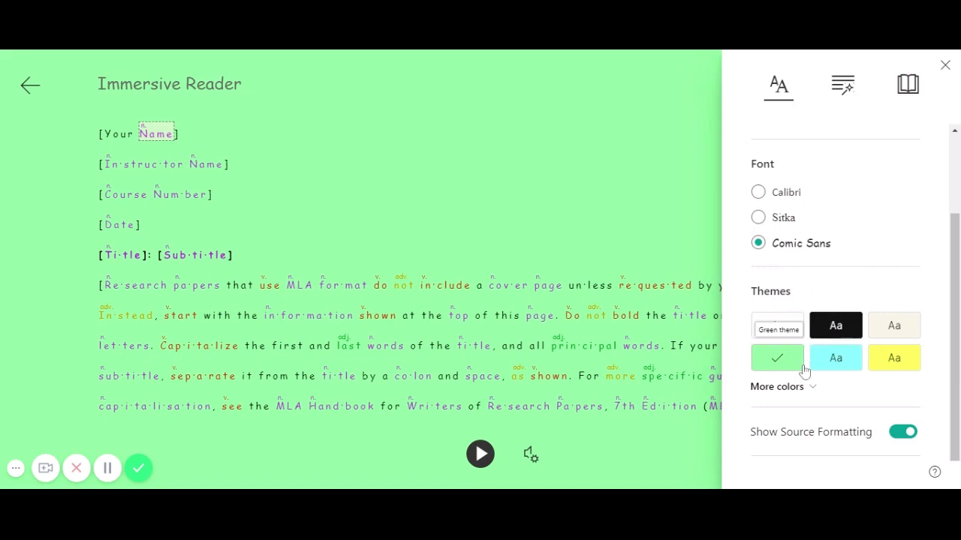
# Show the additional theme colors and compare the text with and without source formatting, leaving source formatting on.
pyautogui.click(808, 393)
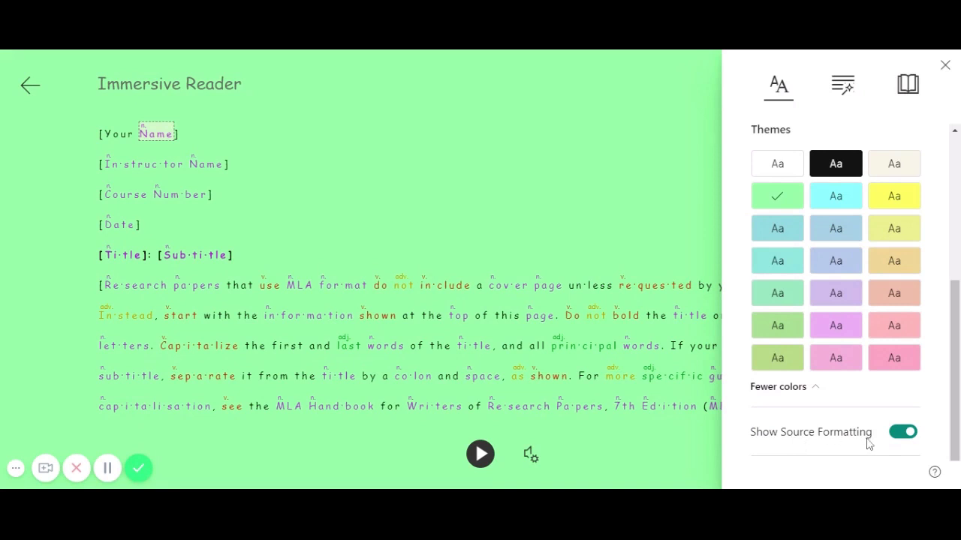
pyautogui.click(895, 436)
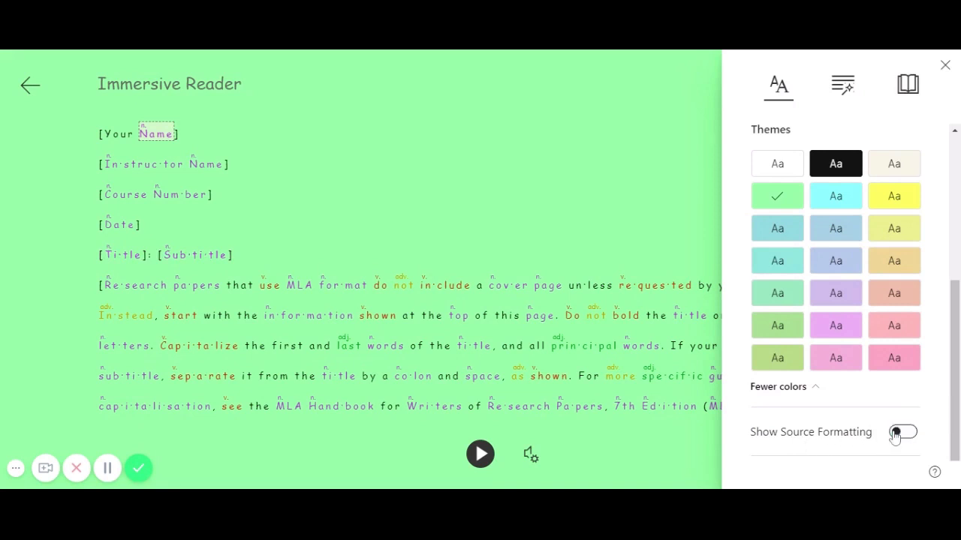
pyautogui.click(896, 432)
pyautogui.scroll(5, 829, 342)
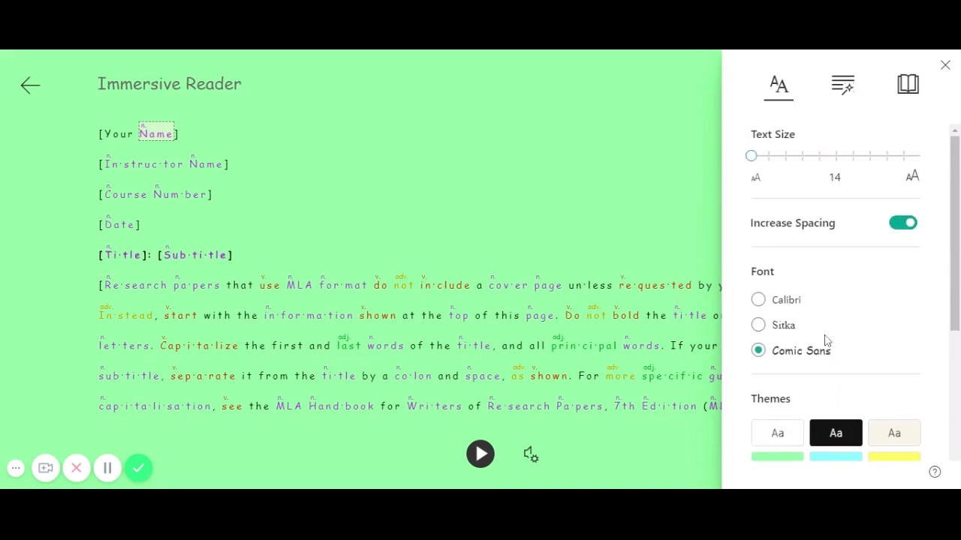
# Switch the noun highlighting and the syllable splitting off and back on to compare their effect on the text.
pyautogui.click(845, 89)
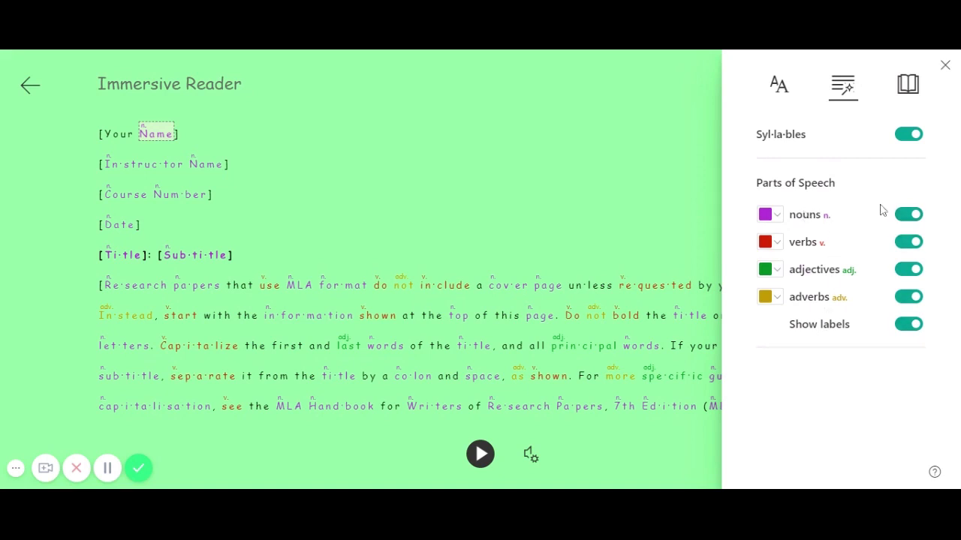
pyautogui.click(906, 219)
pyautogui.click(906, 218)
pyautogui.click(903, 137)
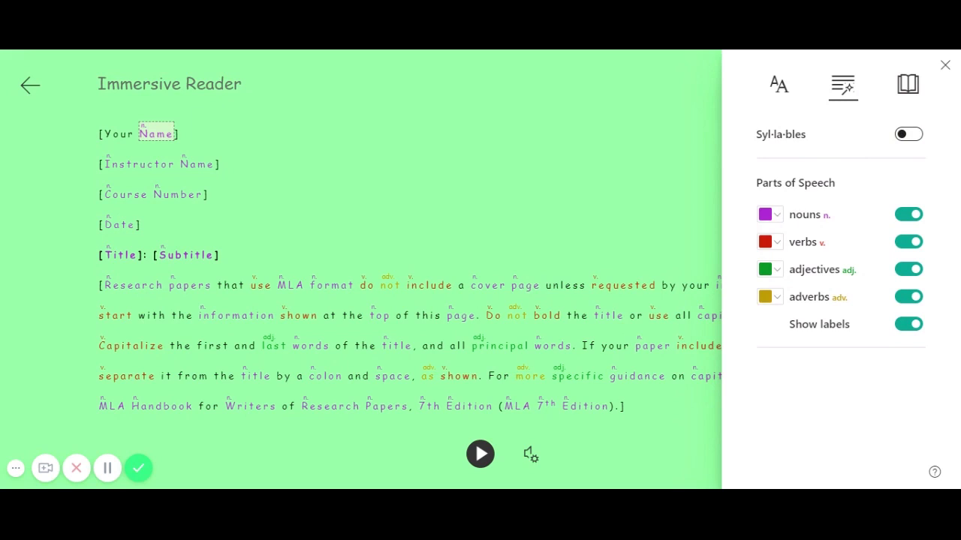
pyautogui.click(903, 136)
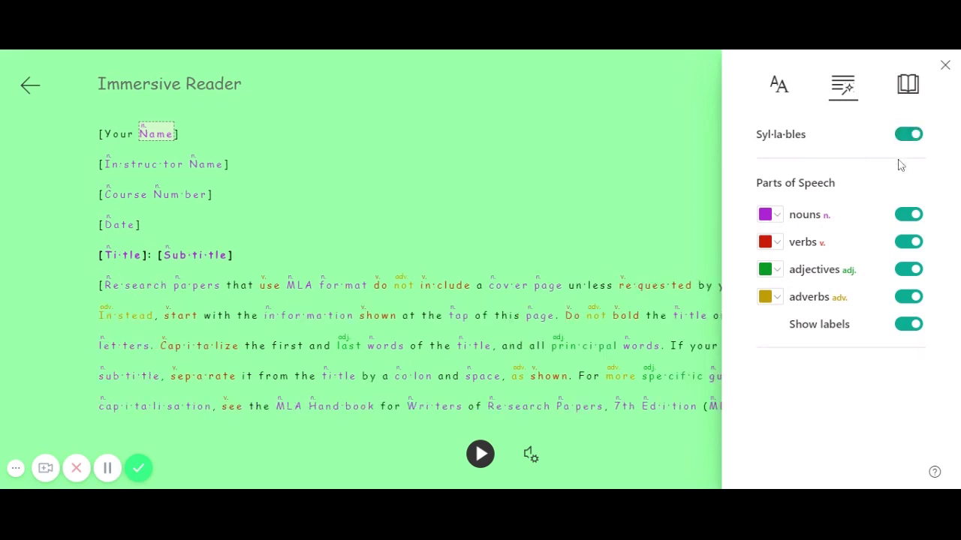
# Turn on line focus, try the one-line and three-line views, and set it to five lines.
pyautogui.click(909, 86)
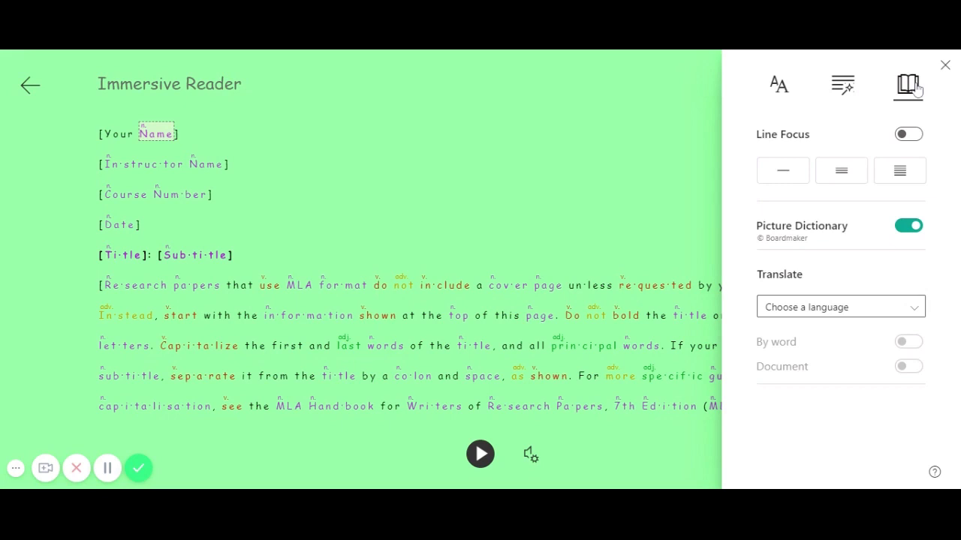
pyautogui.click(908, 135)
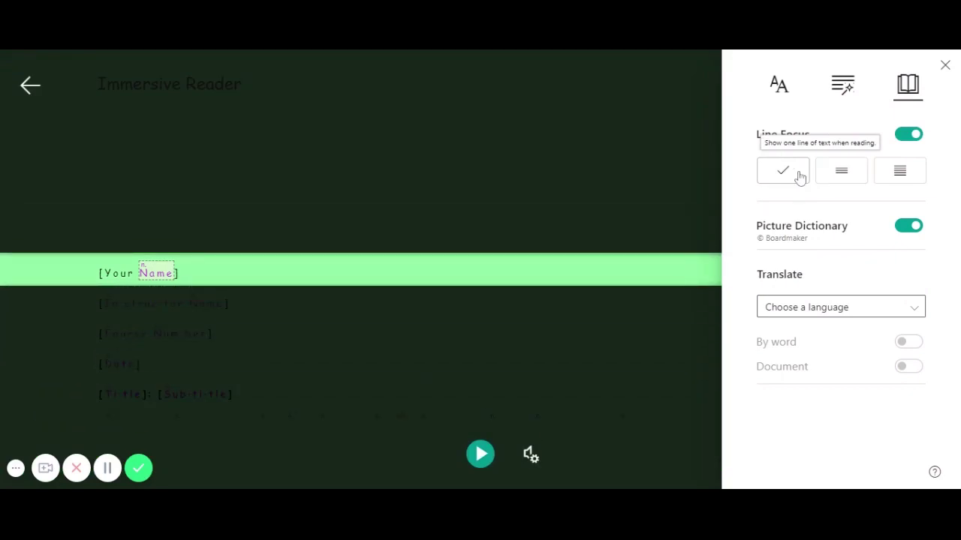
pyautogui.click(826, 175)
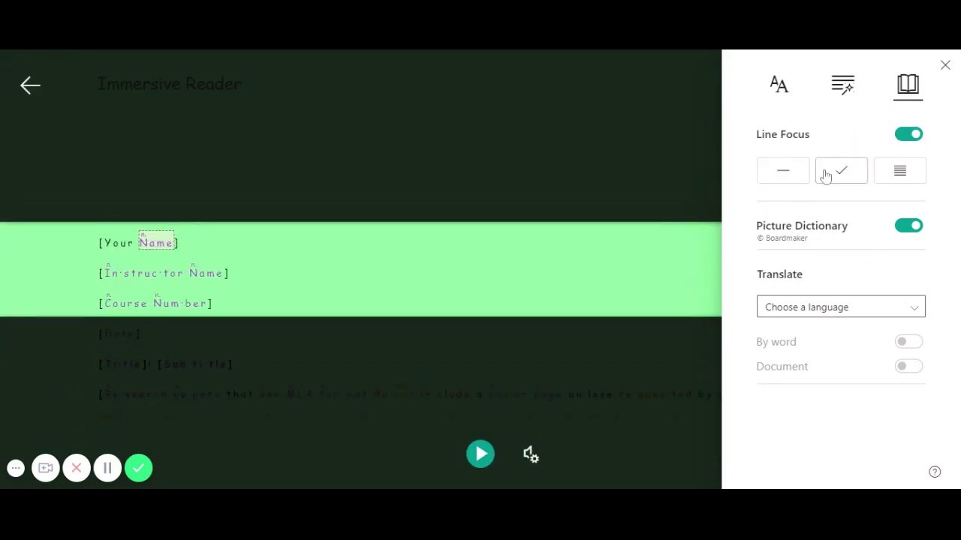
pyautogui.click(895, 176)
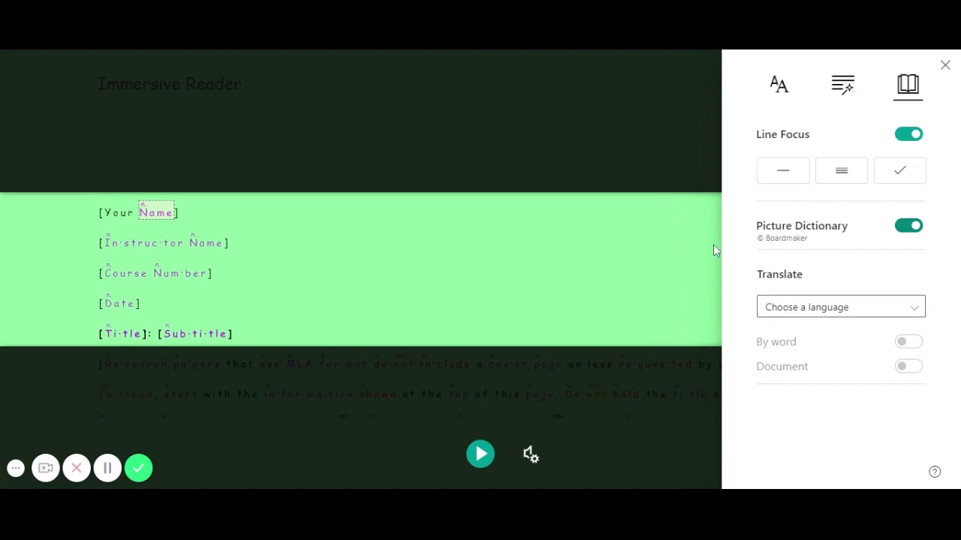
# Look up the words "Name" and "Instructor" in the picture dictionary.
pyautogui.click(157, 214)
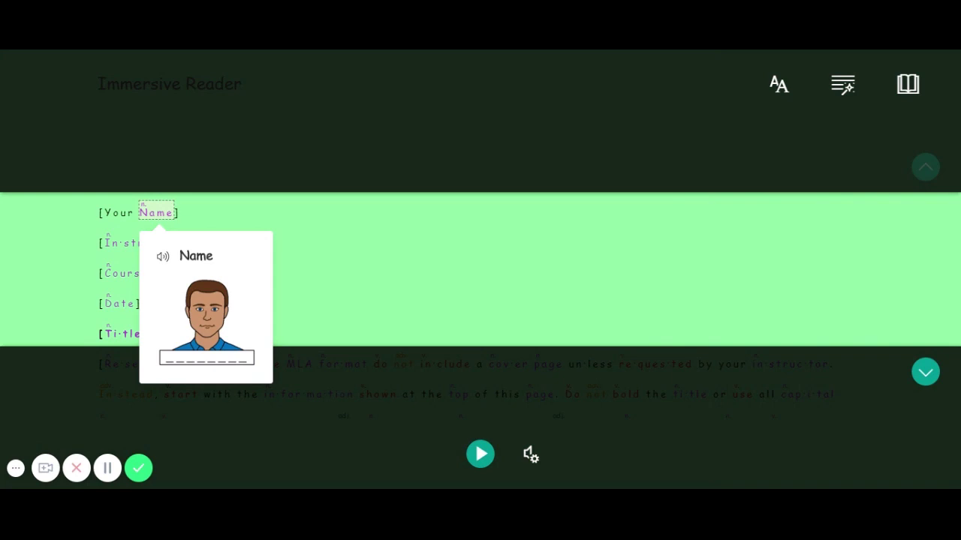
pyautogui.press('Escape')
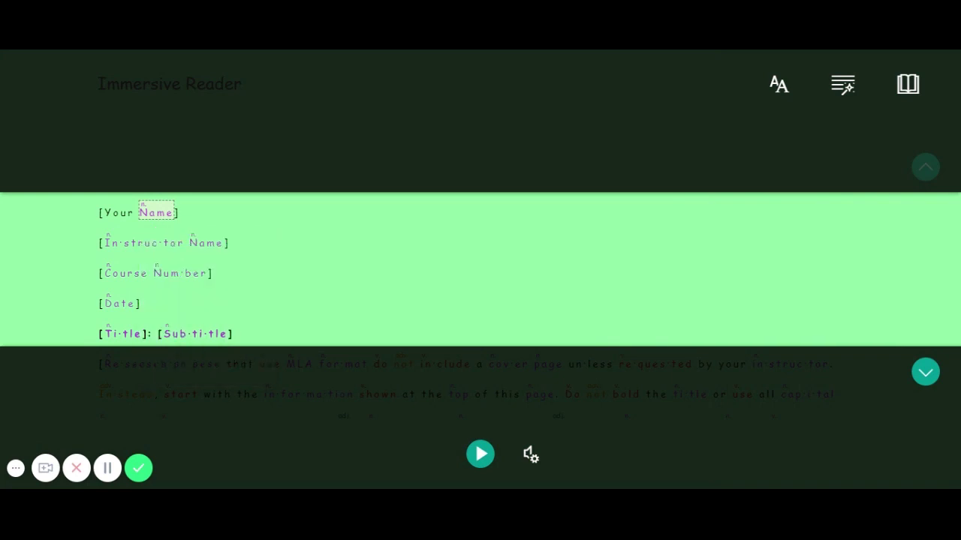
pyautogui.click(153, 245)
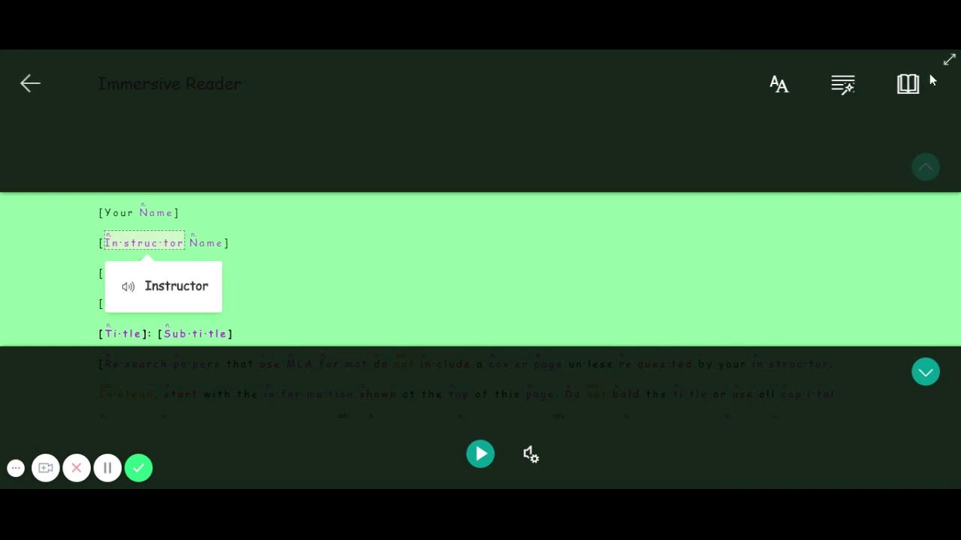
# Browse the available translation languages from Bosnian down to Hindi, and close the reading preferences without choosing one.
pyautogui.click(909, 84)
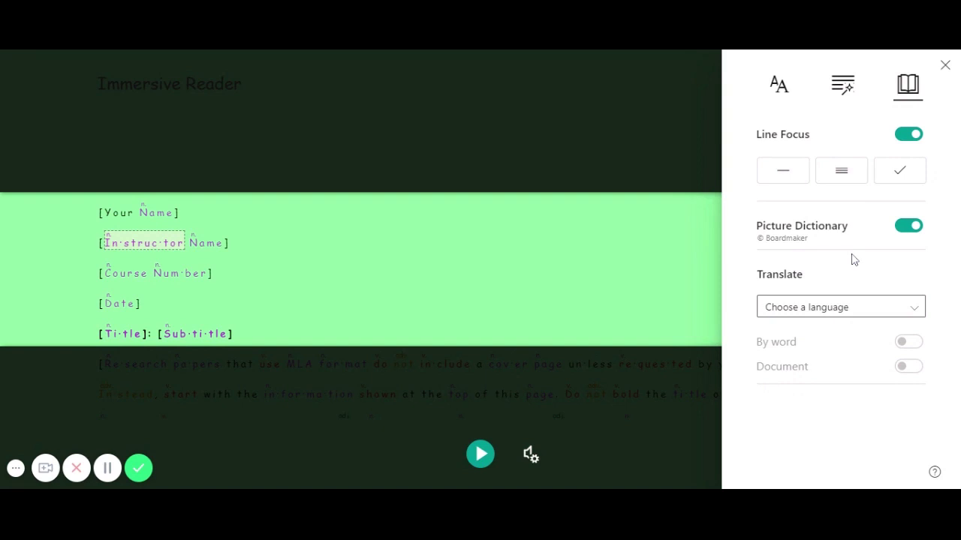
pyautogui.click(843, 310)
pyautogui.scroll(-4, 847, 365)
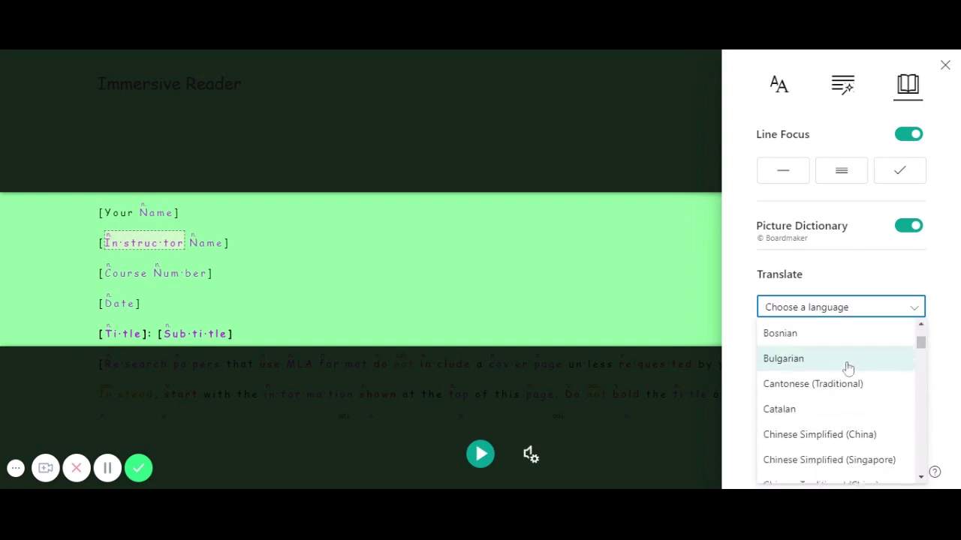
pyautogui.scroll(-1, 847, 369)
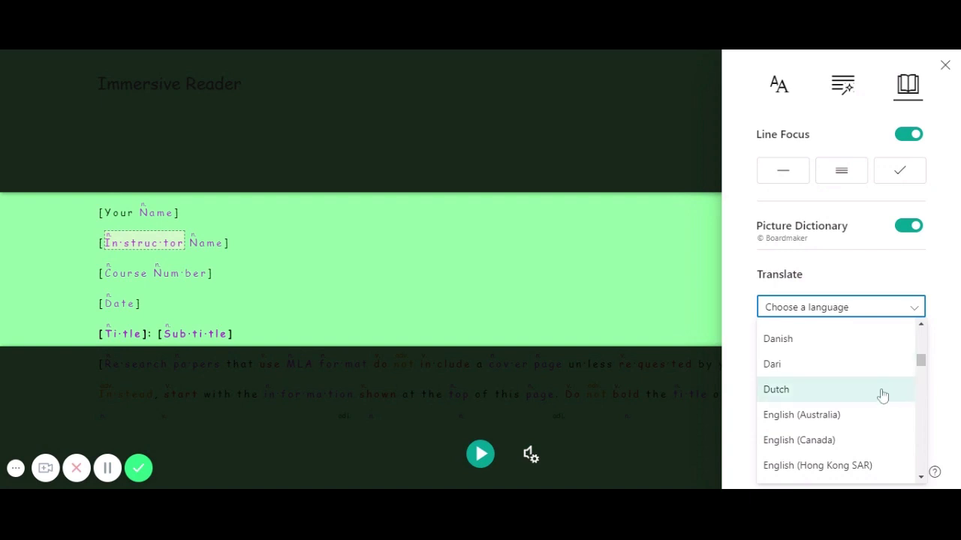
pyautogui.scroll(-3, 854, 402)
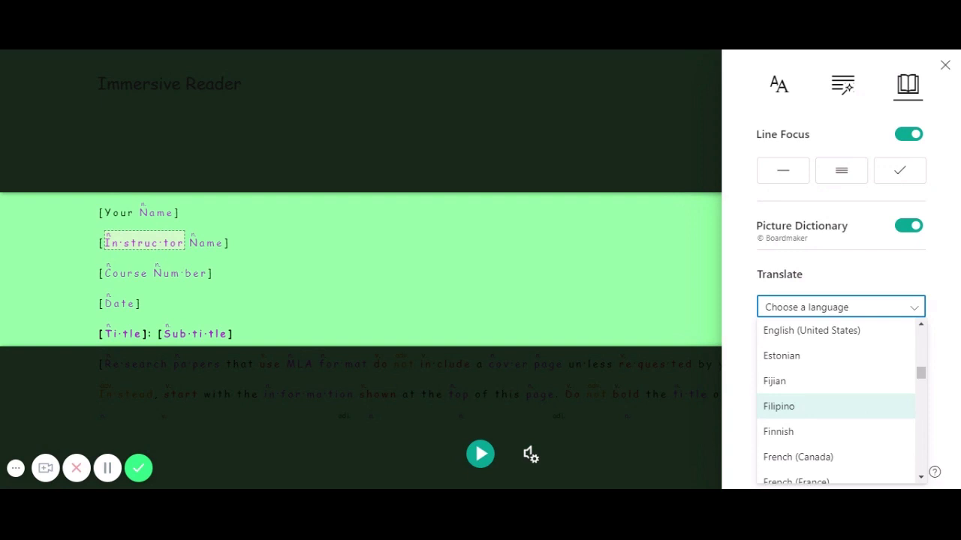
pyautogui.scroll(-5, 856, 401)
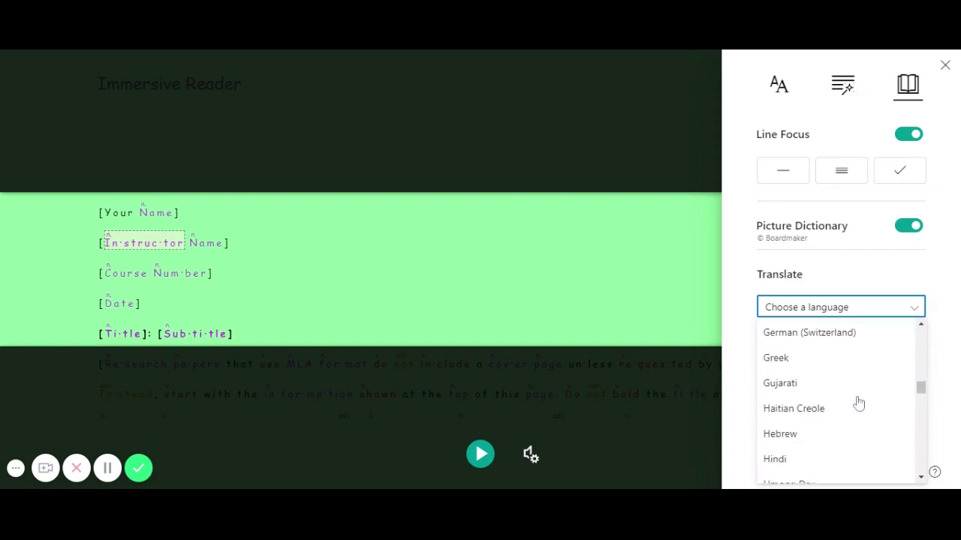
pyautogui.click(945, 66)
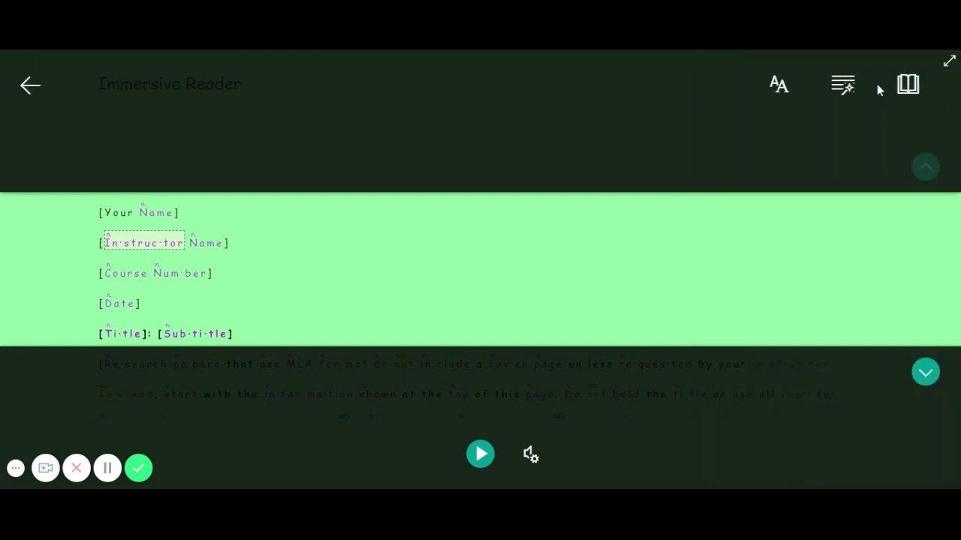